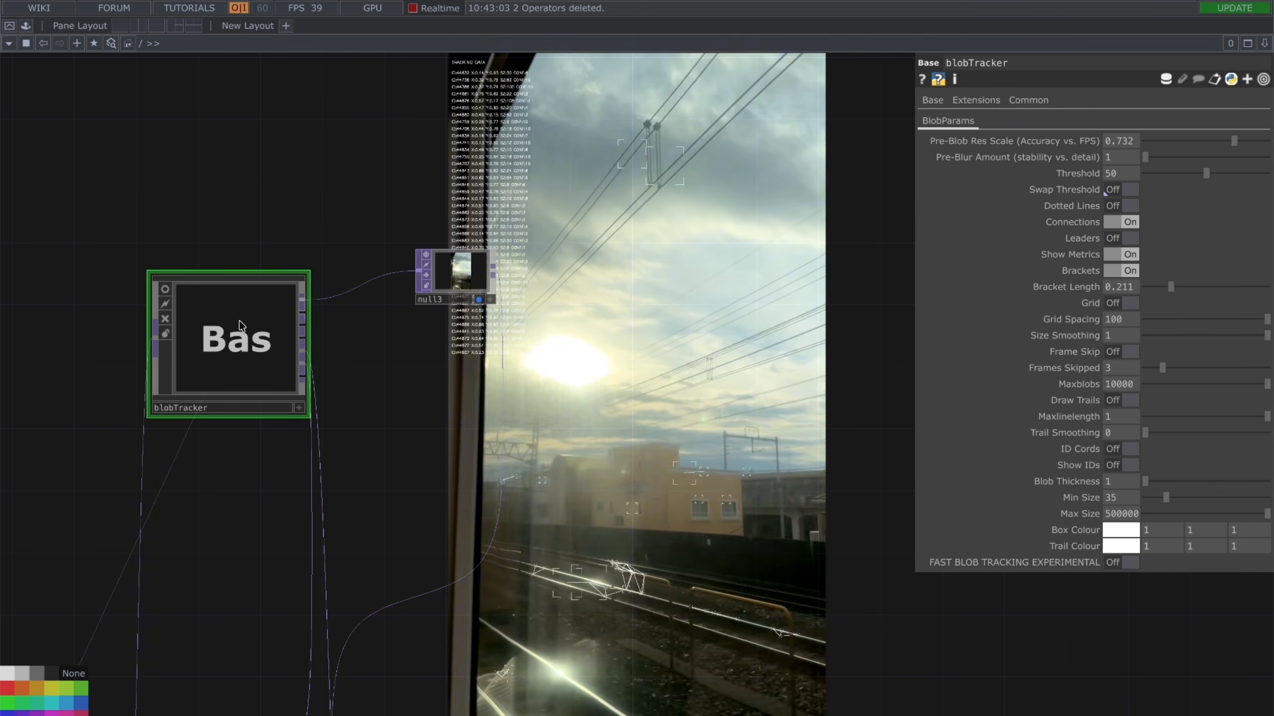
Step: Enter the blobTracker component's network and examine the Python code in script4_callbacks5
double_click(235, 360)
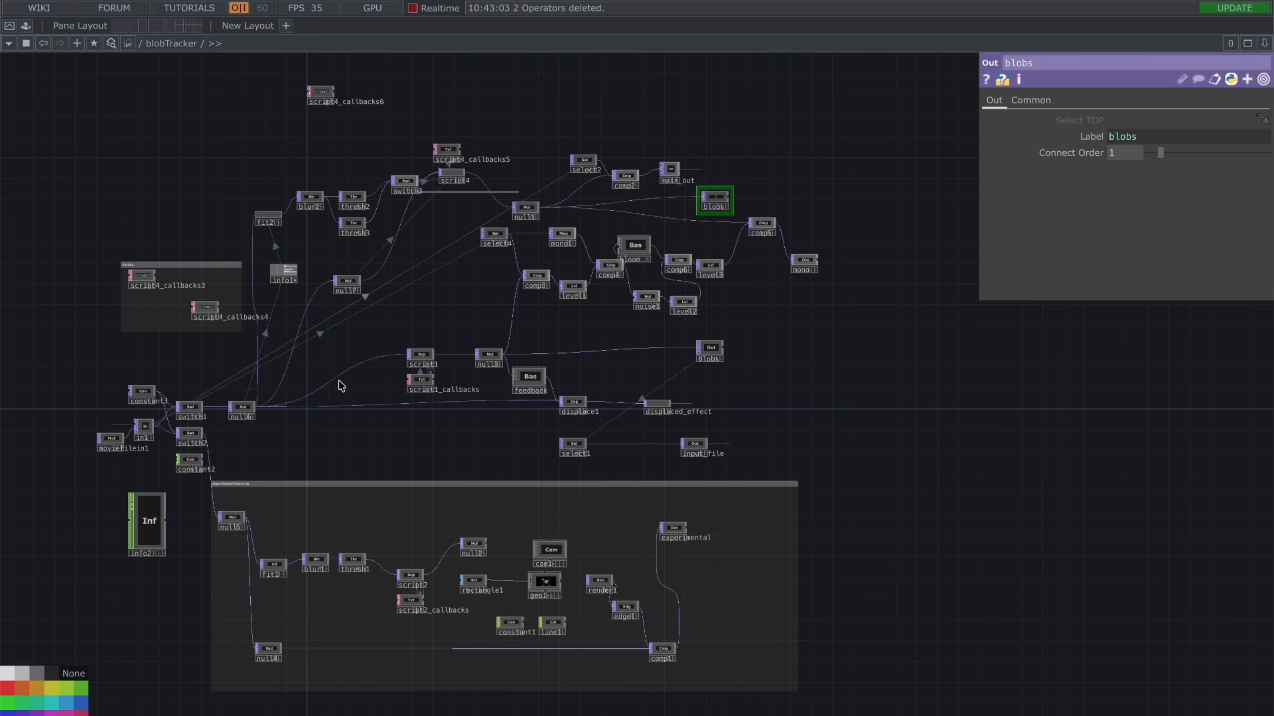
scroll(453, 137, "up", 6)
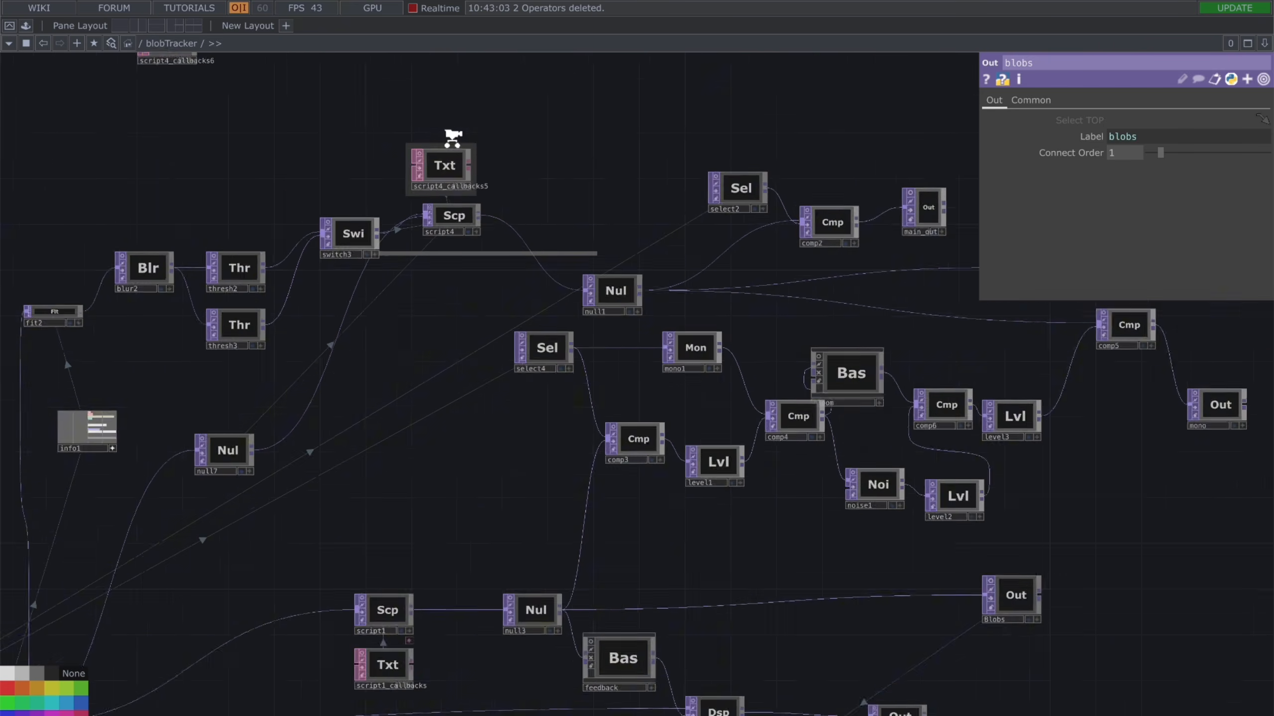
left_click(447, 150)
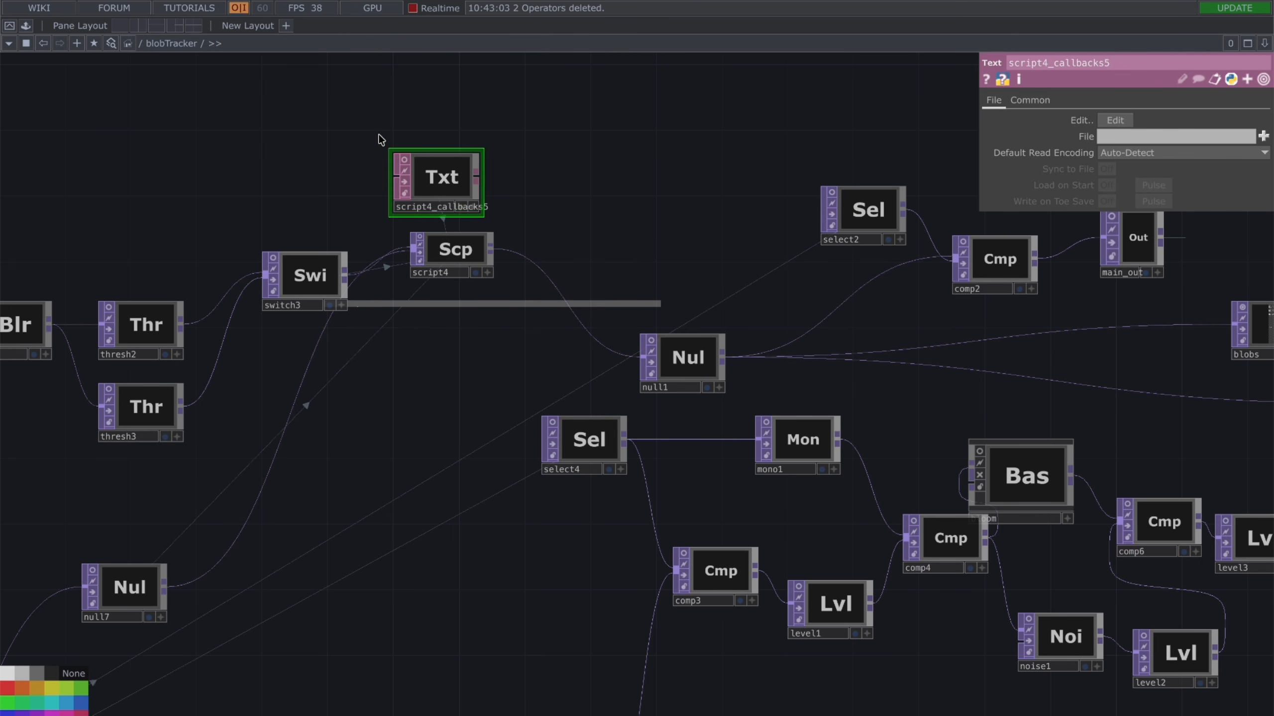
scroll(403, 160, "up", 5)
scroll(529, 239, "down", 3)
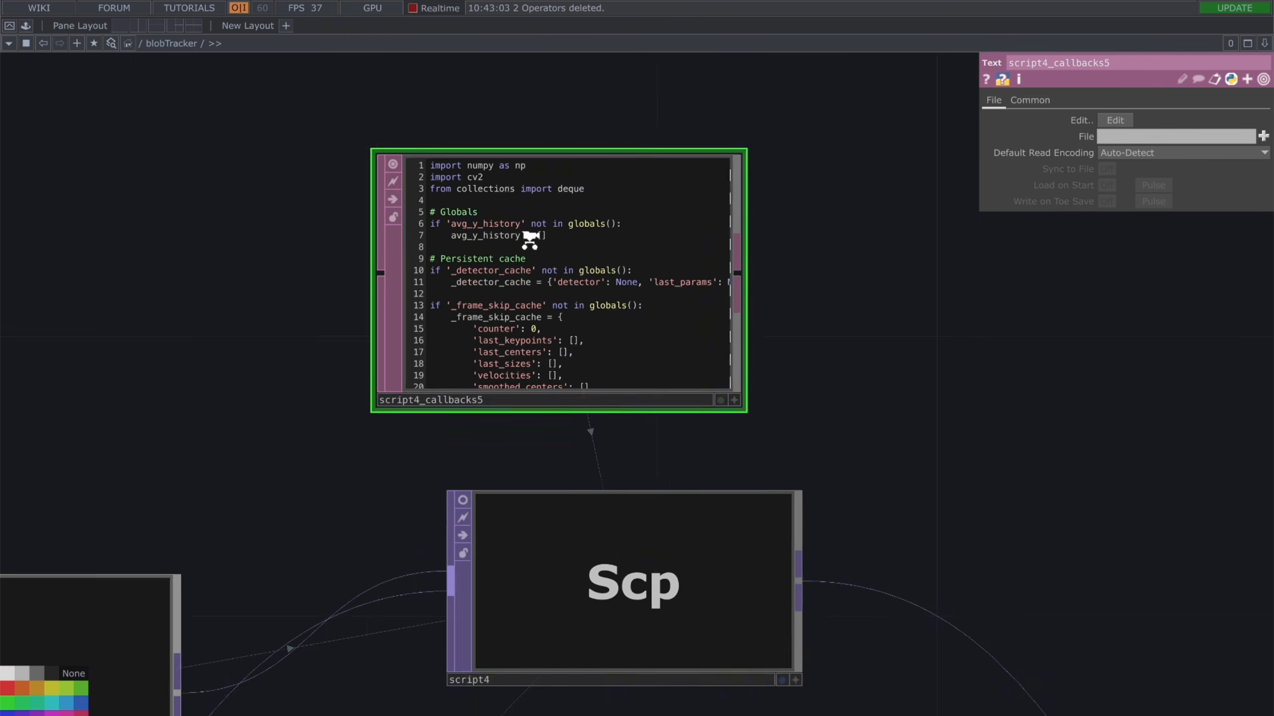
scroll(485, 211, "down", 1)
scroll(477, 210, "down", 5)
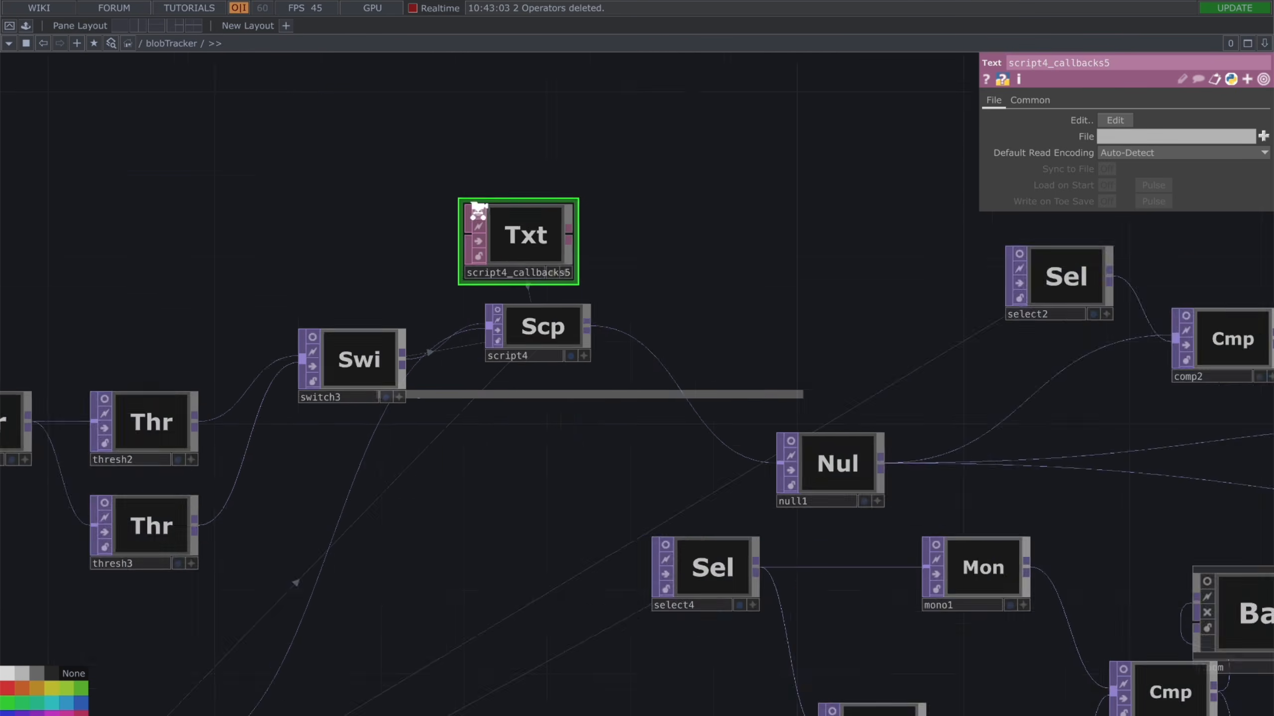
scroll(478, 210, "down", 3)
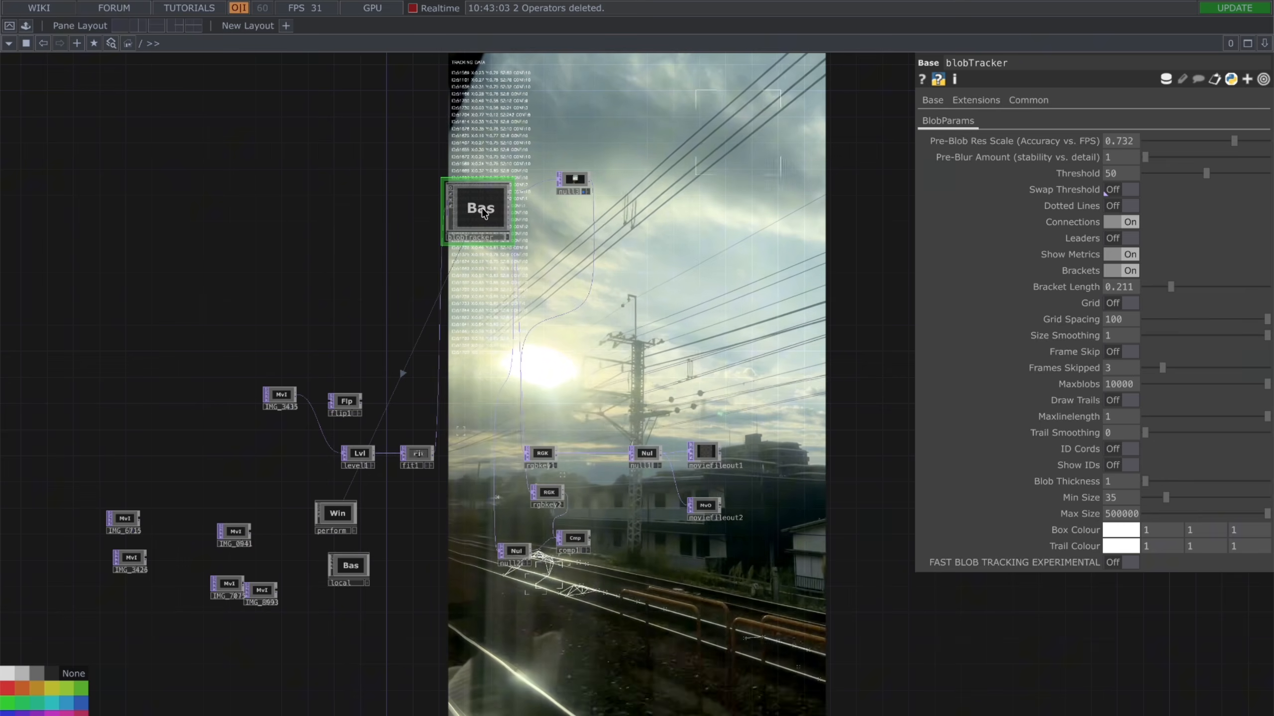
Step: Reopen the blobTracker network to view its overall layout and return to the parent network
key("i")
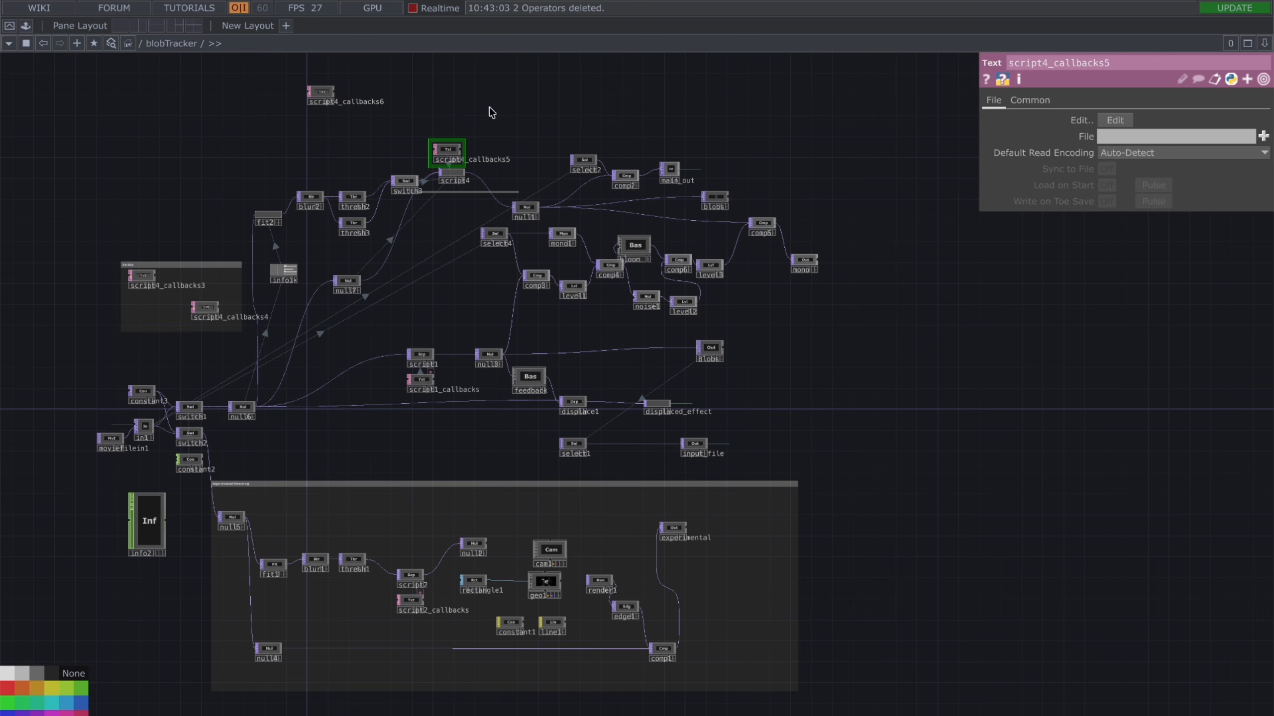
key("u")
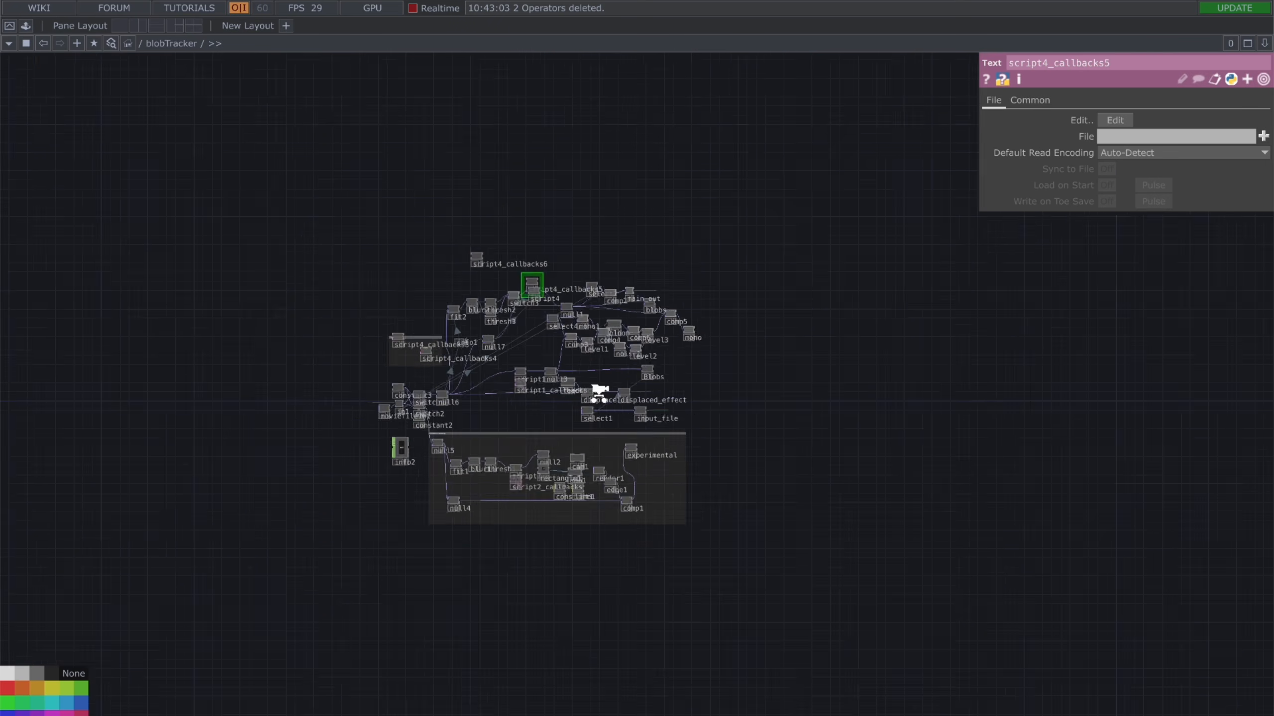
left_click_drag(830, 312, 712, 424)
scroll(711, 424, "down", 2)
scroll(712, 426, "down", 3)
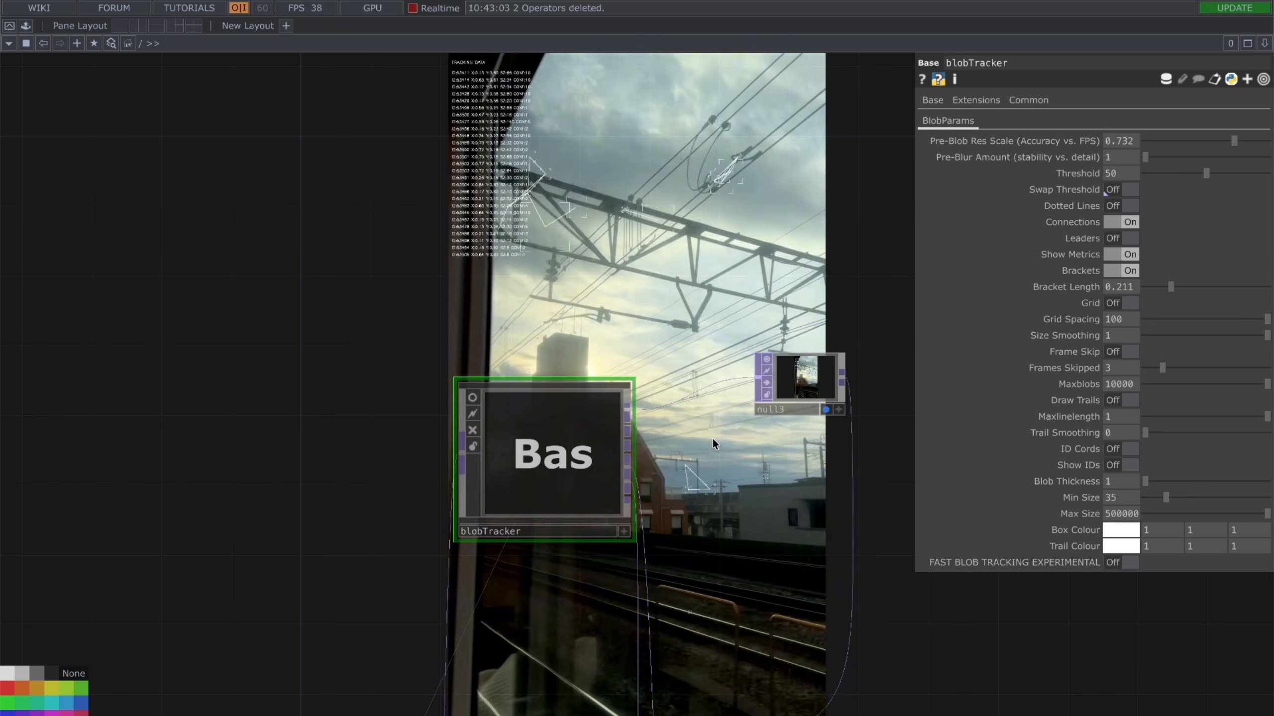
scroll(712, 441, "down", 4)
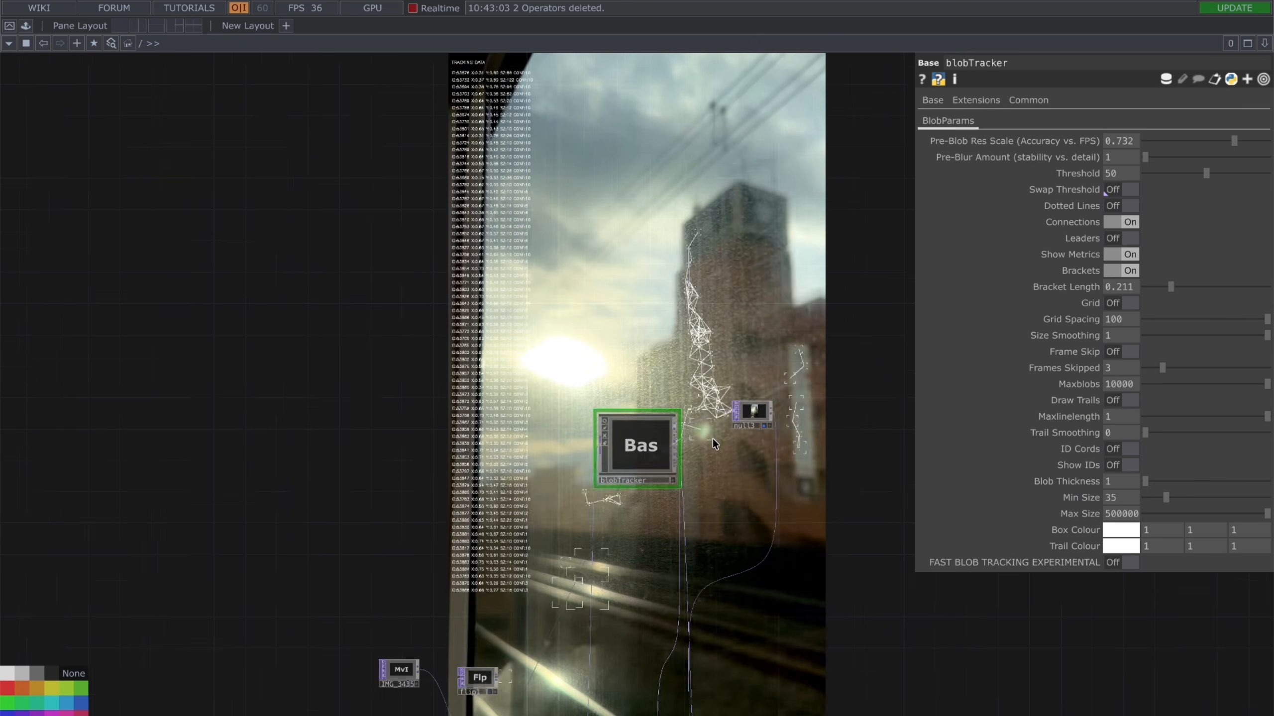
Step: Turn off the background display of the null3 operator
left_click_drag(711, 440, 645, 433)
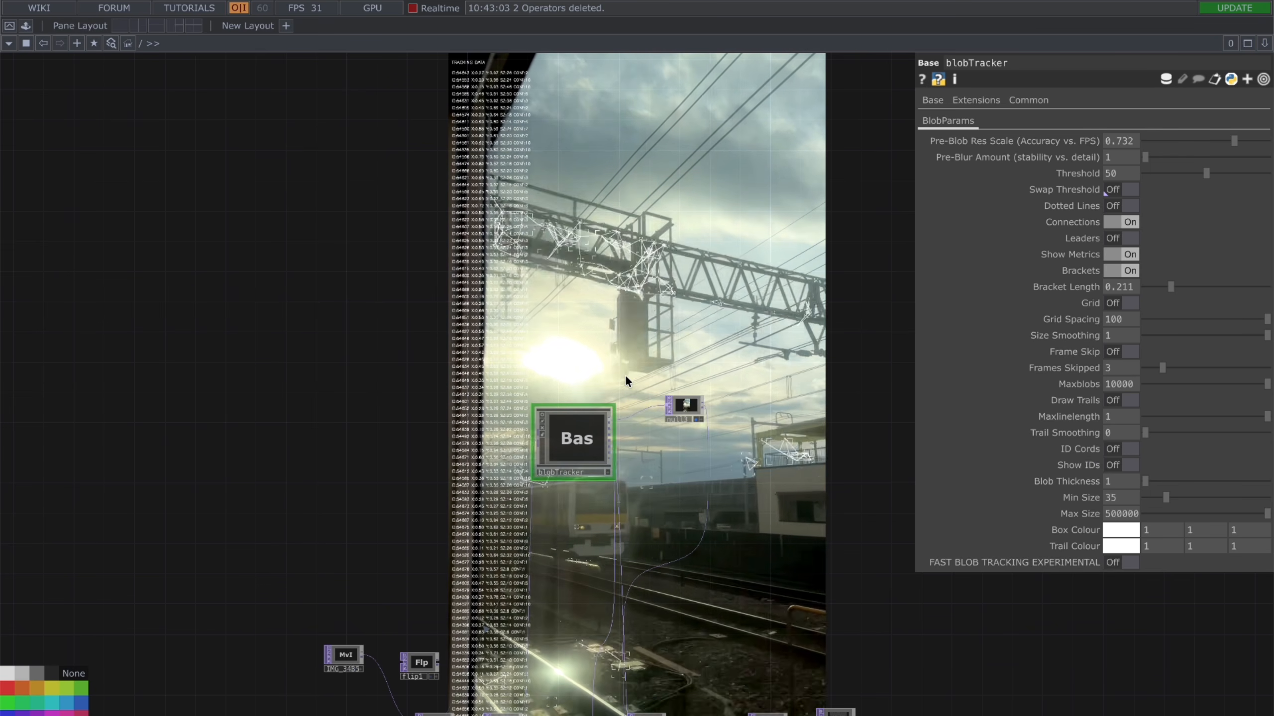
left_click_drag(643, 442, 501, 334)
left_click_drag(426, 366, 373, 367)
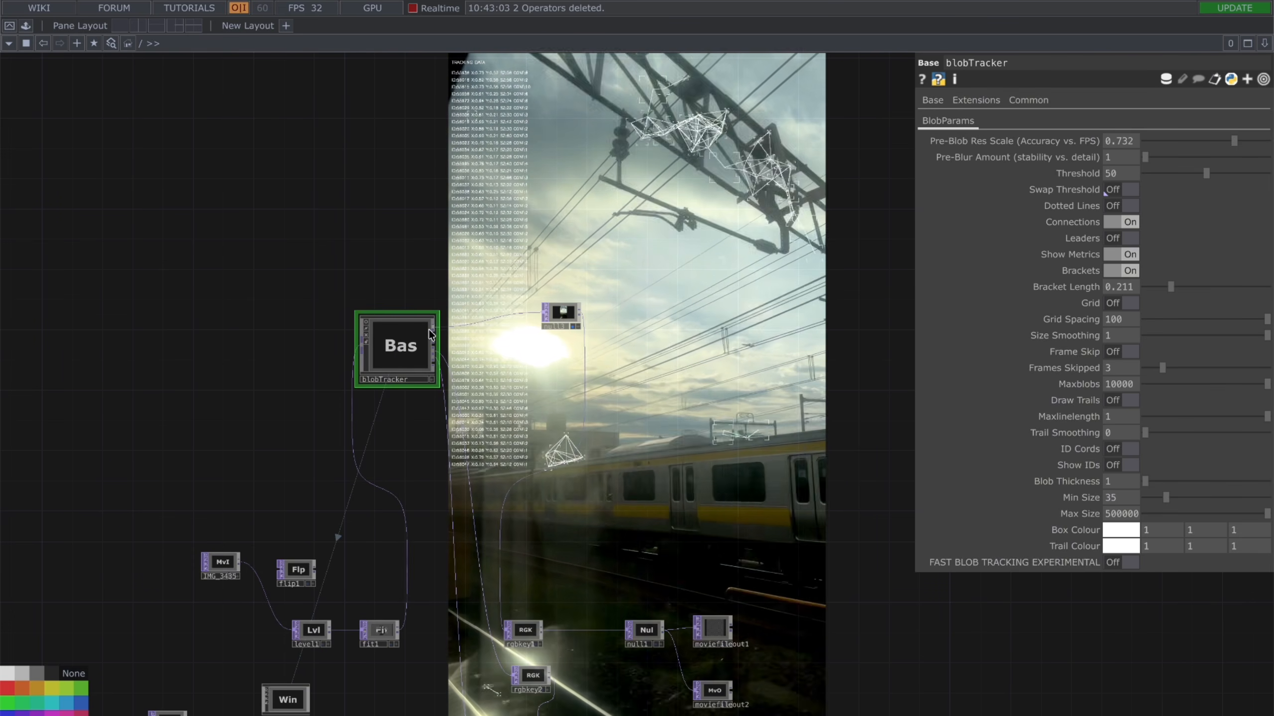
left_click(573, 317)
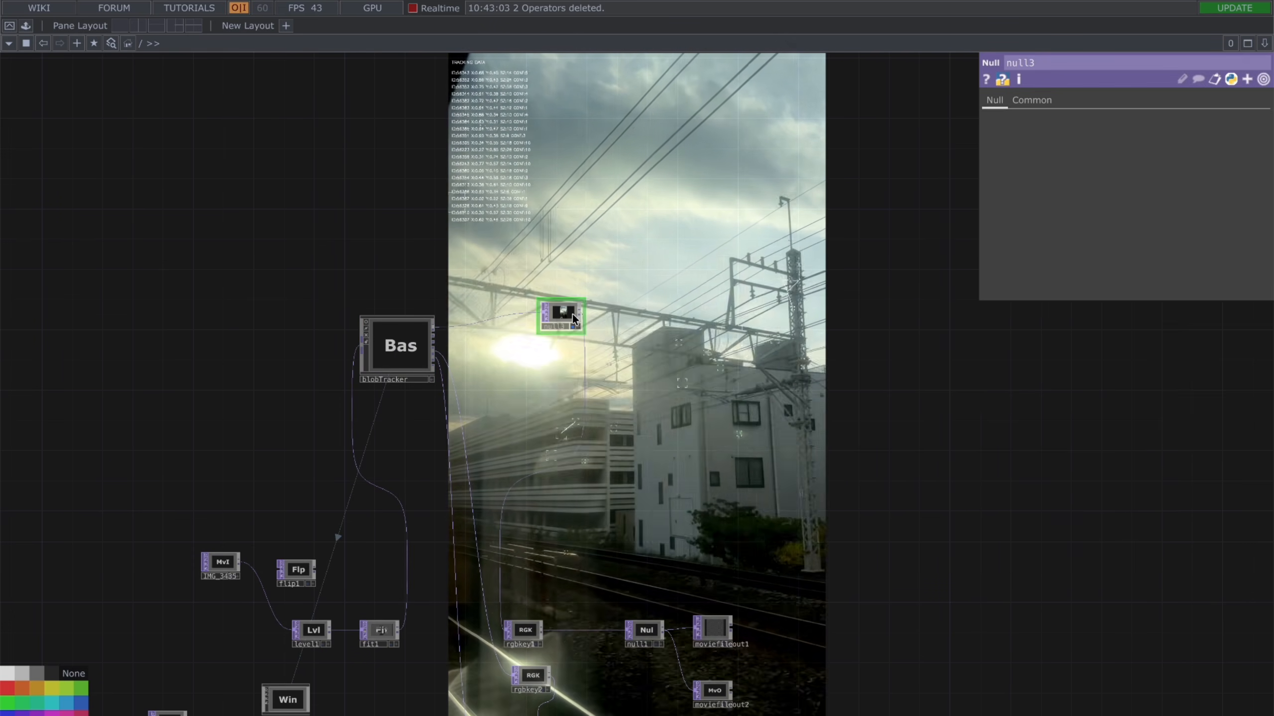
key("d")
Step: Move the blobTracker component slightly upward and show the parameters of the IMG_3435 movie input
left_click(424, 337)
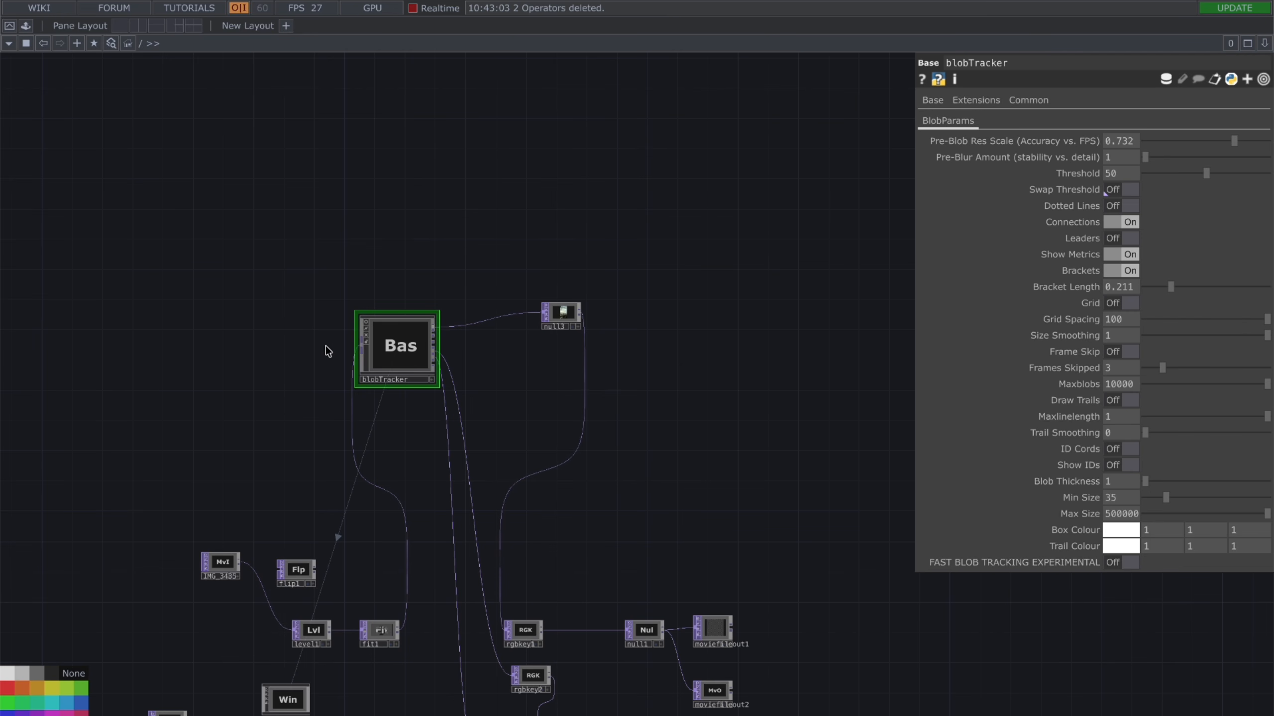
mouse_move(387, 329)
left_mouse_down()
mouse_move(312, 255)
mouse_move(406, 317)
mouse_move(395, 317)
left_mouse_up()
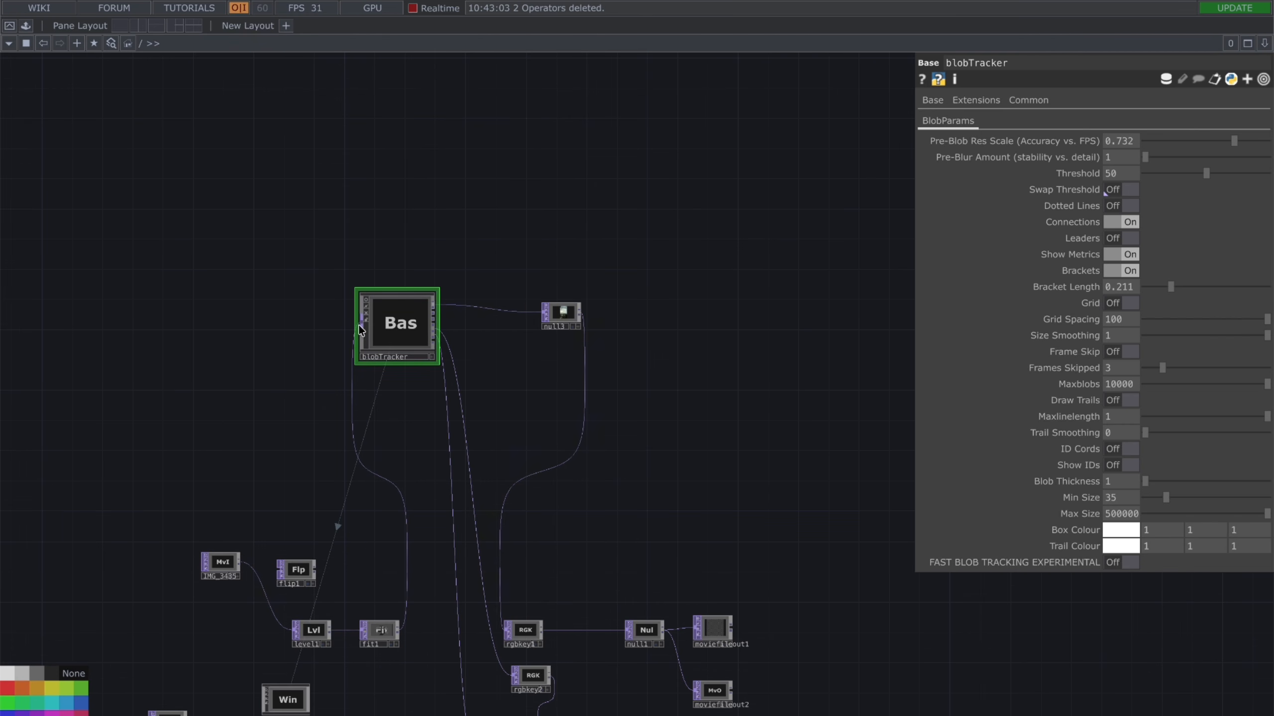
left_click(230, 566)
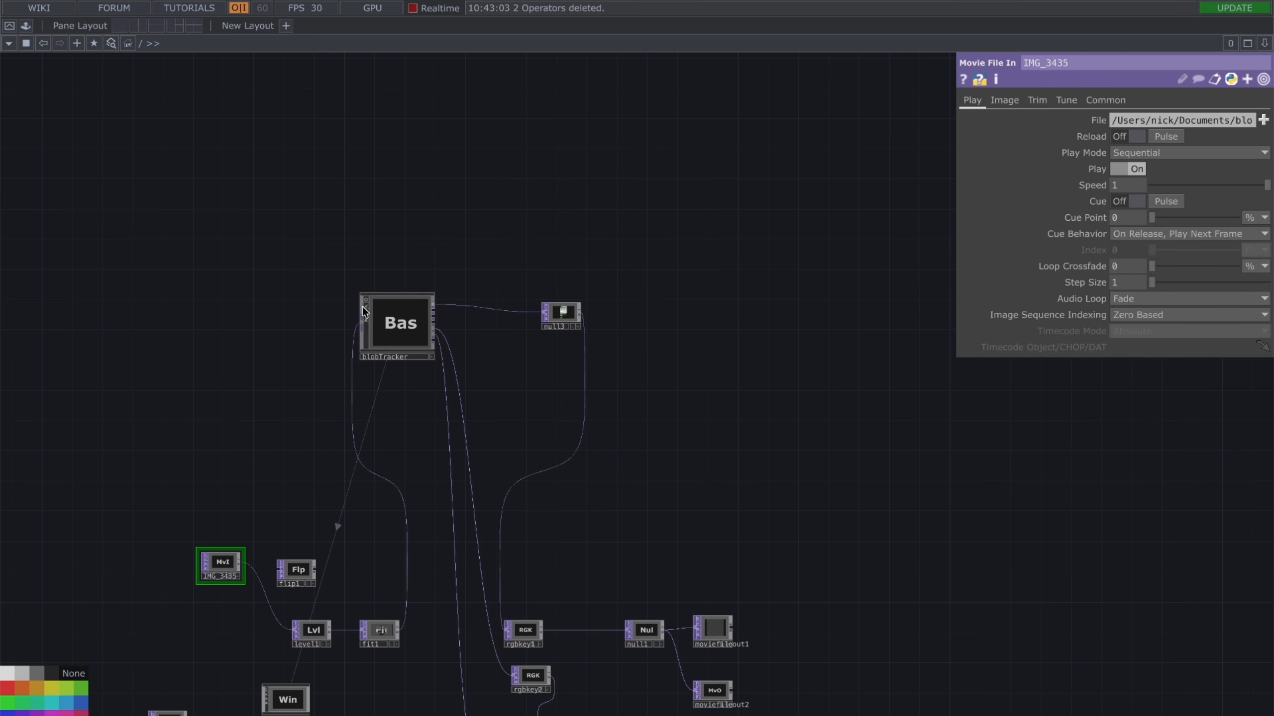
Step: Display null3 in the network background and feed it from the blobTracker's second output
scroll(365, 312, "up", 5)
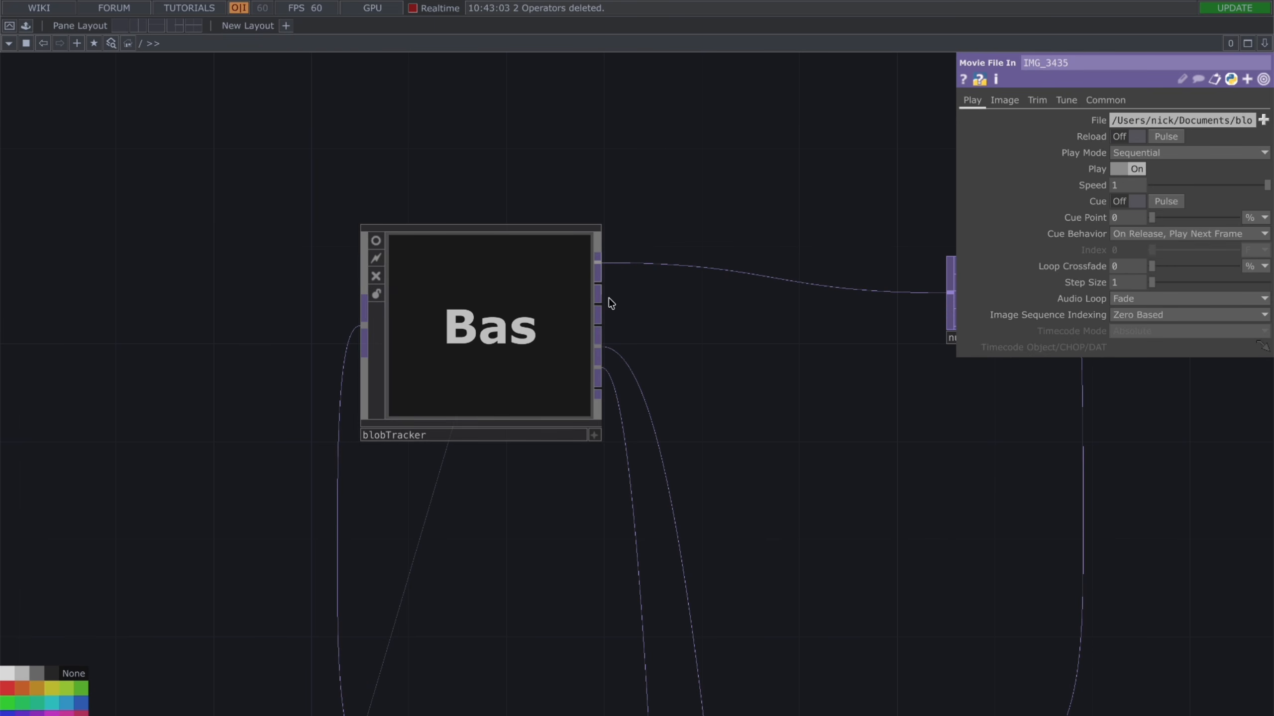
key("Tab")
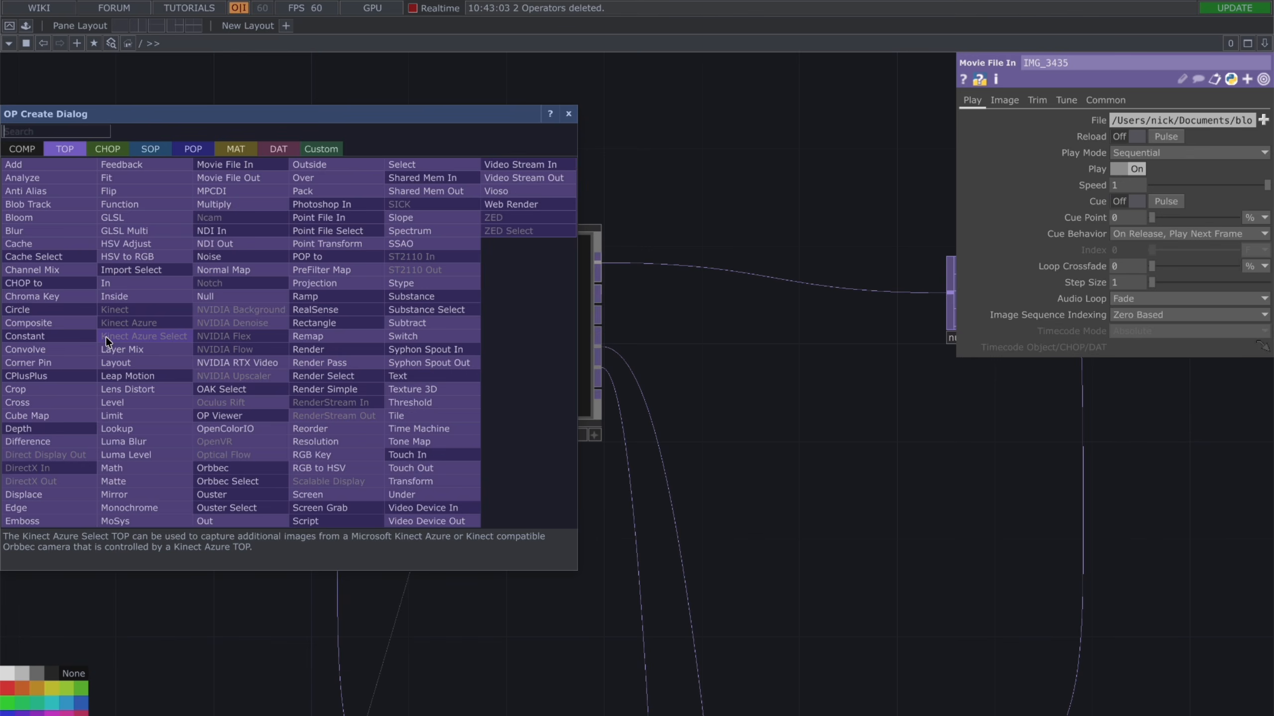
key("Escape")
left_click_drag(699, 296, 587, 304)
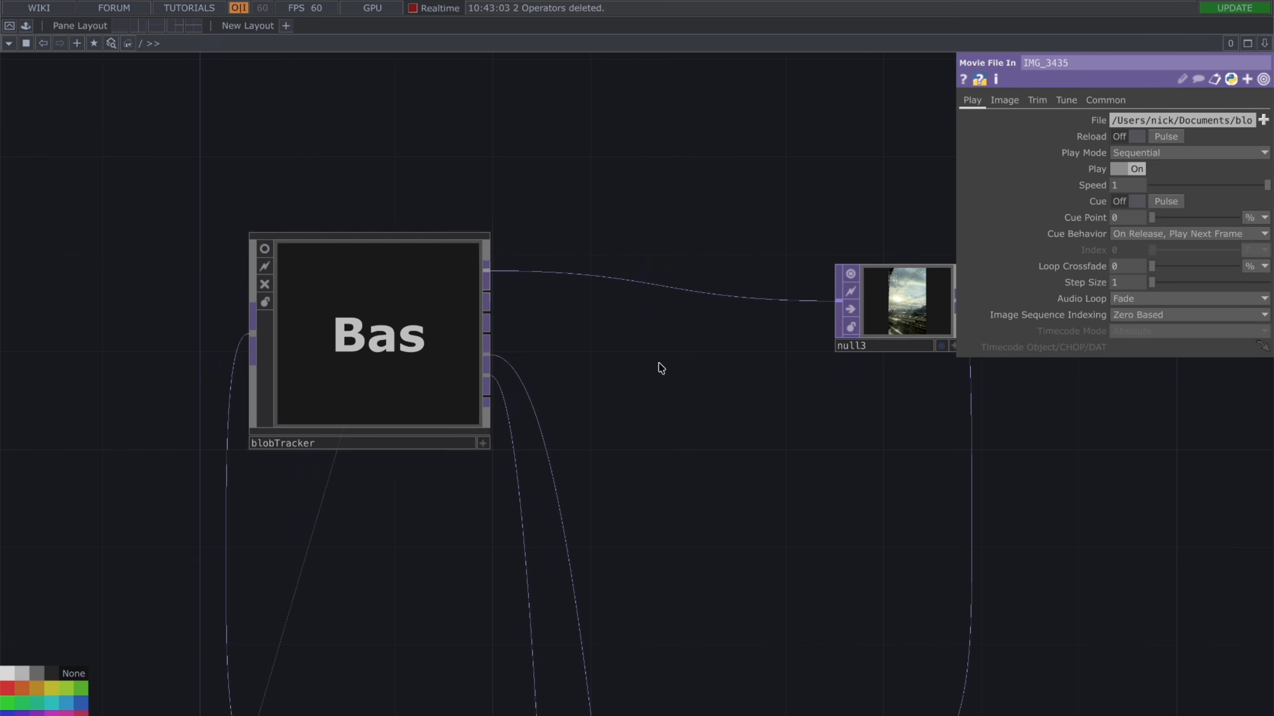
scroll(531, 298, "right", 10)
left_click(712, 286)
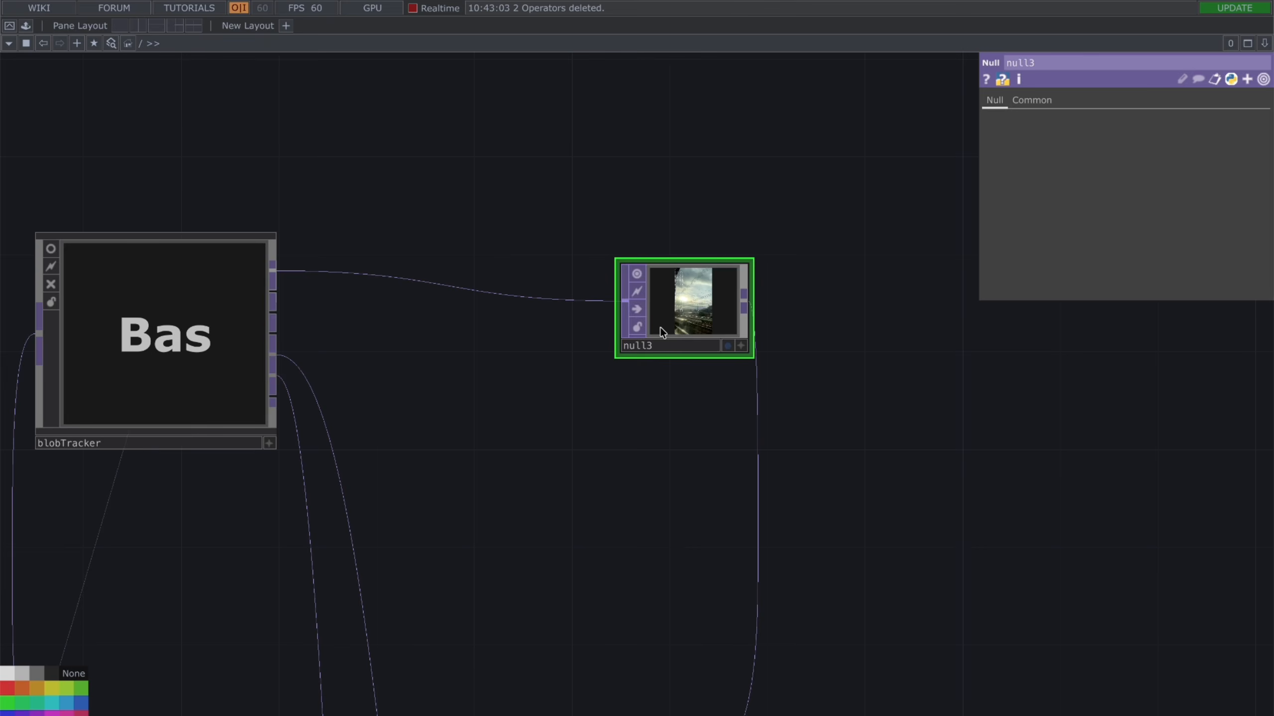
key("d")
left_click_drag(273, 292, 627, 302)
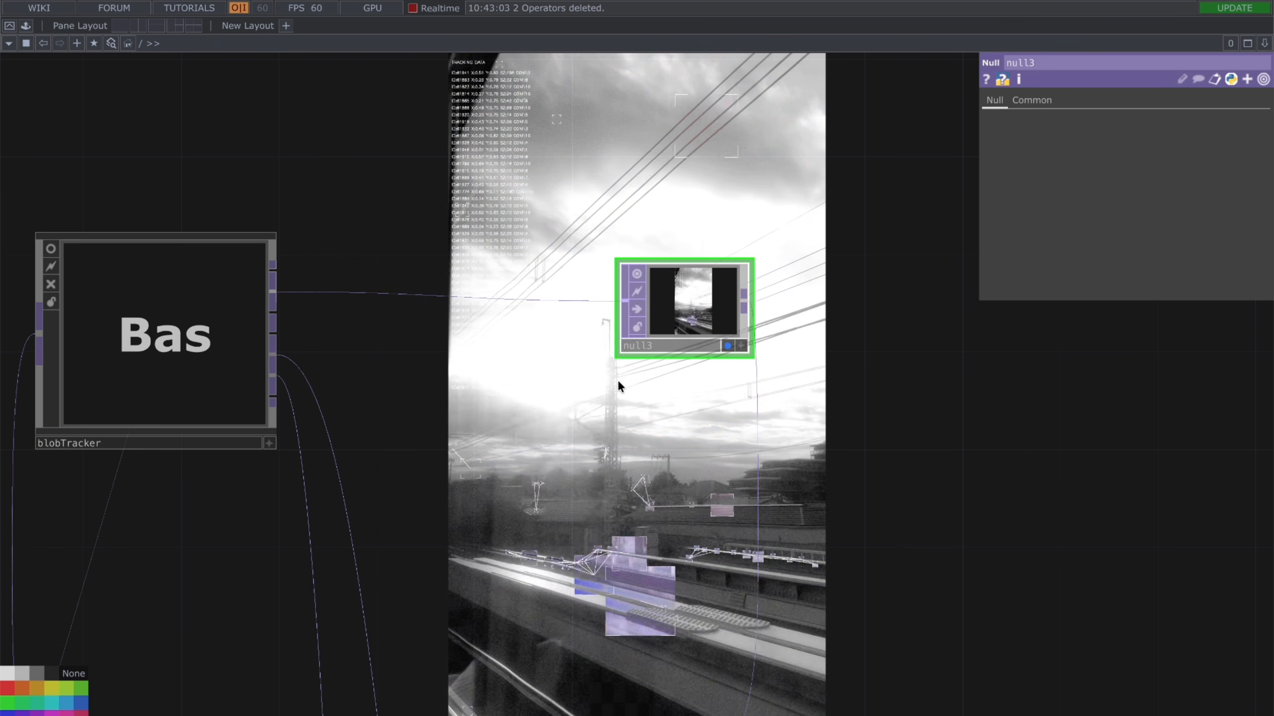
Step: Switch null3's input to the blobTracker's fourth output, blobs, and show it in the network background
key("d")
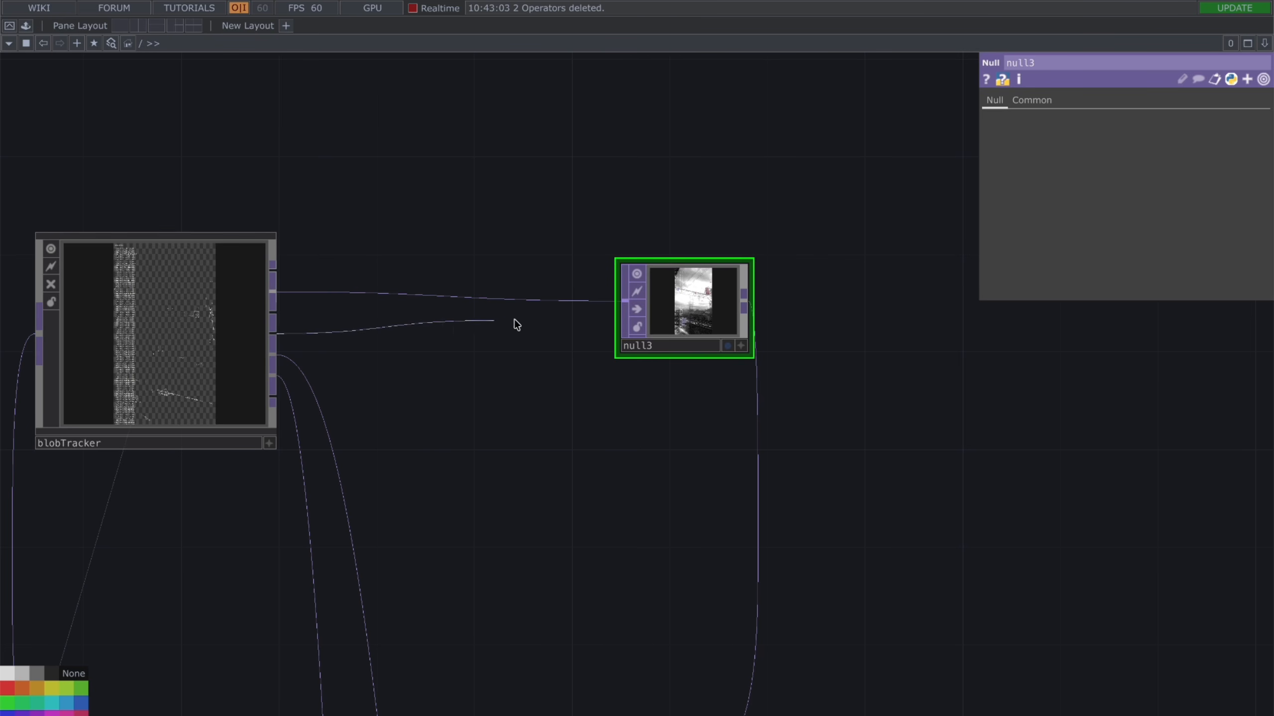
left_click_drag(273, 334, 683, 313)
key("d")
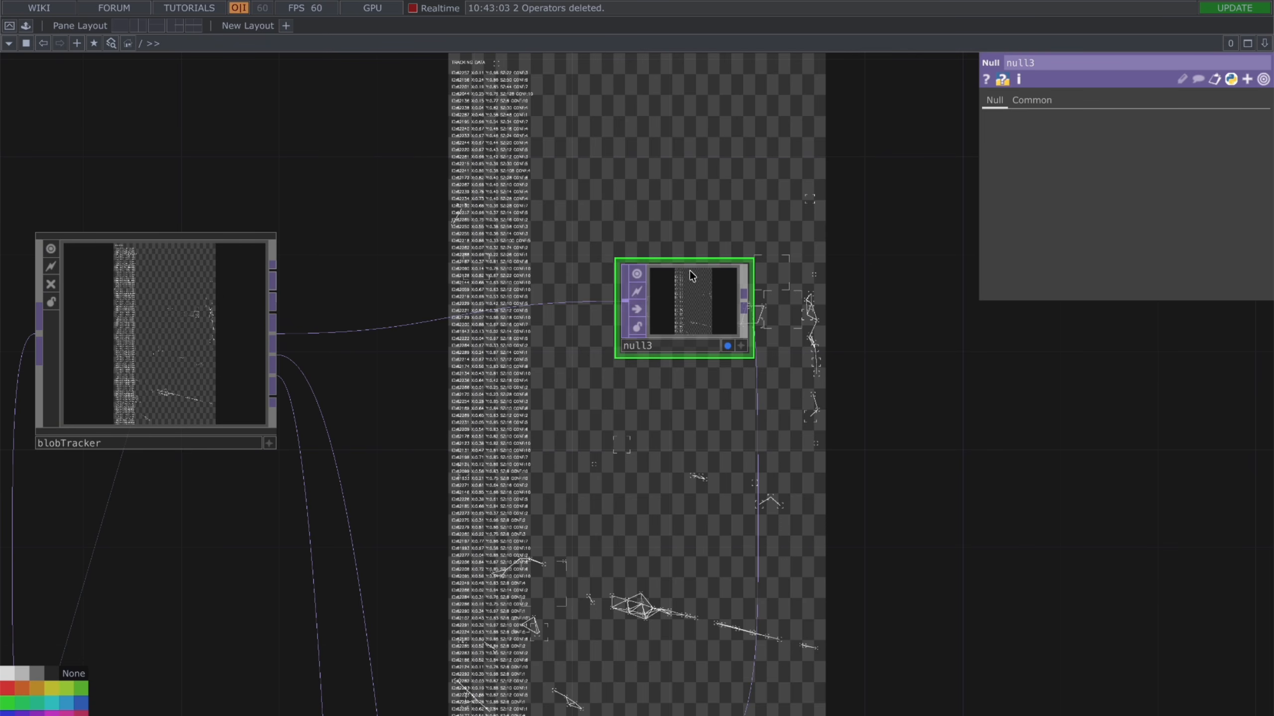
Step: Preview the blobTracker's fifth output through null3, undo that connection, and connect the third output to null3 instead
left_click_drag(278, 360, 623, 303)
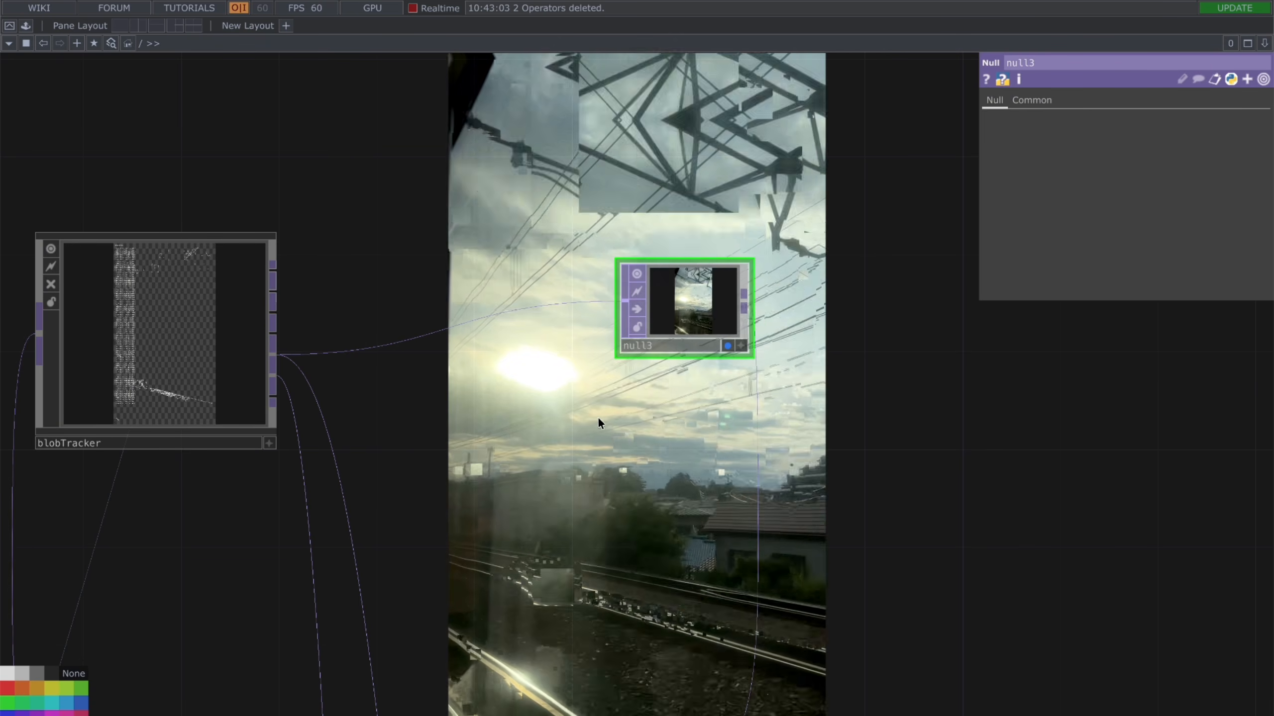
key("ctrl+z")
left_click_drag(275, 313, 621, 303)
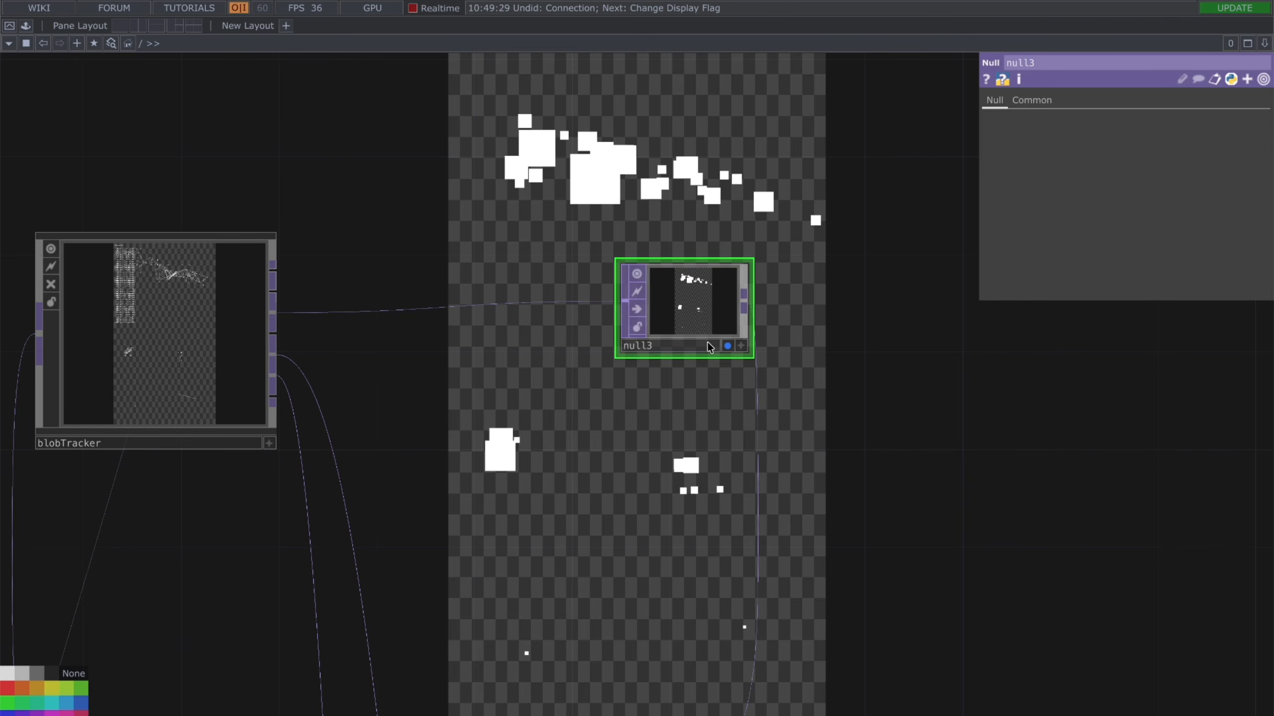
Step: Add a Composite TOP below null3 and feed it null3 plus the blobTracker's blobs and main_out outputs
key("Tab")
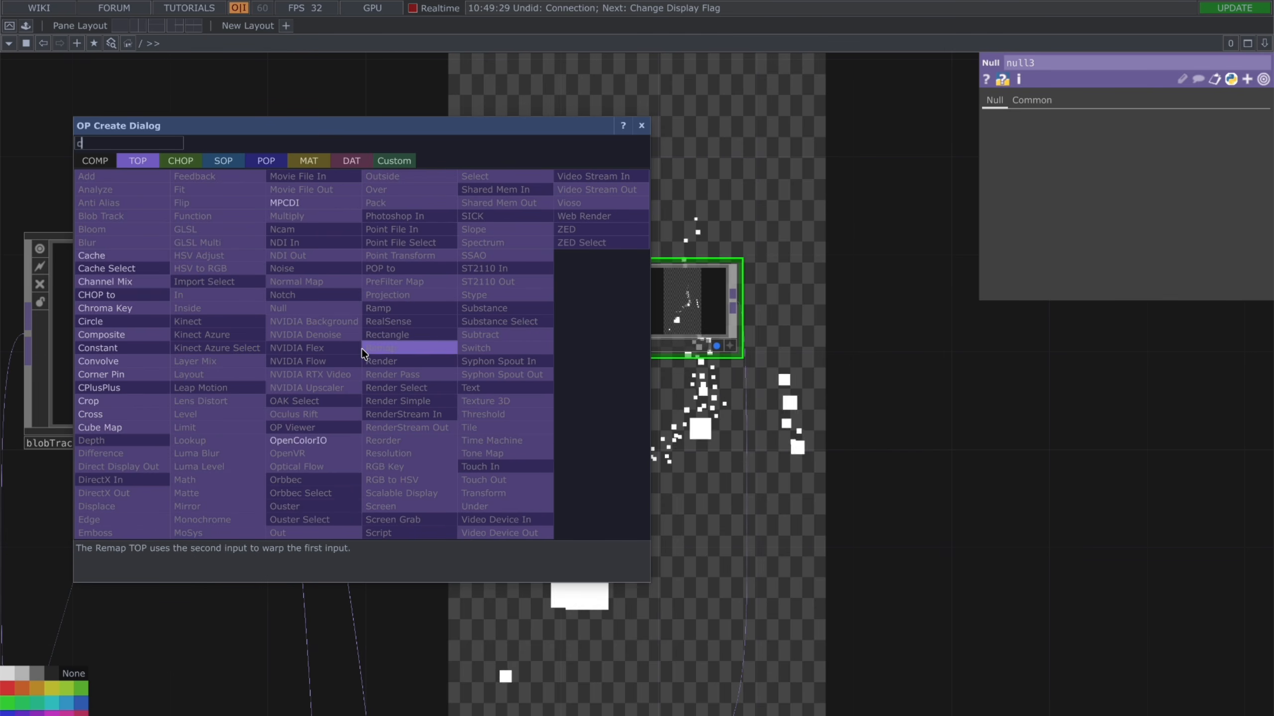
key("Escape")
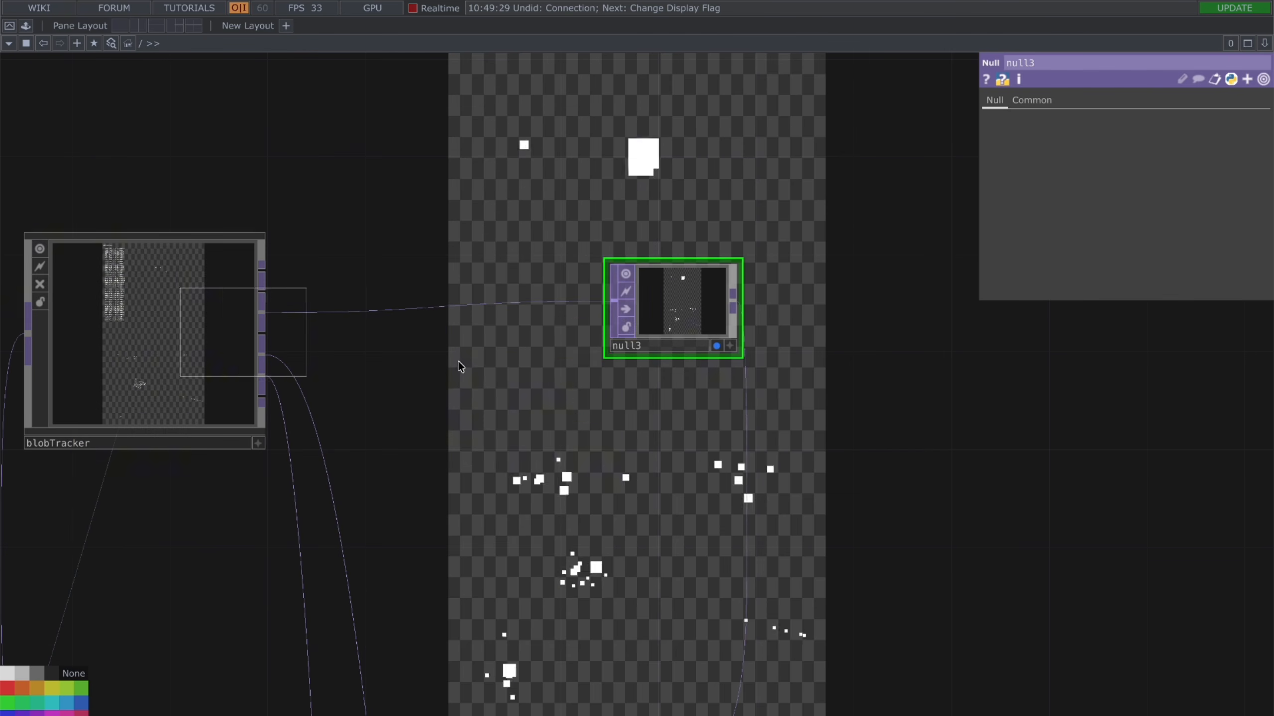
left_click(527, 401)
left_click_drag(731, 301, 467, 399)
left_click_drag(269, 335, 467, 399)
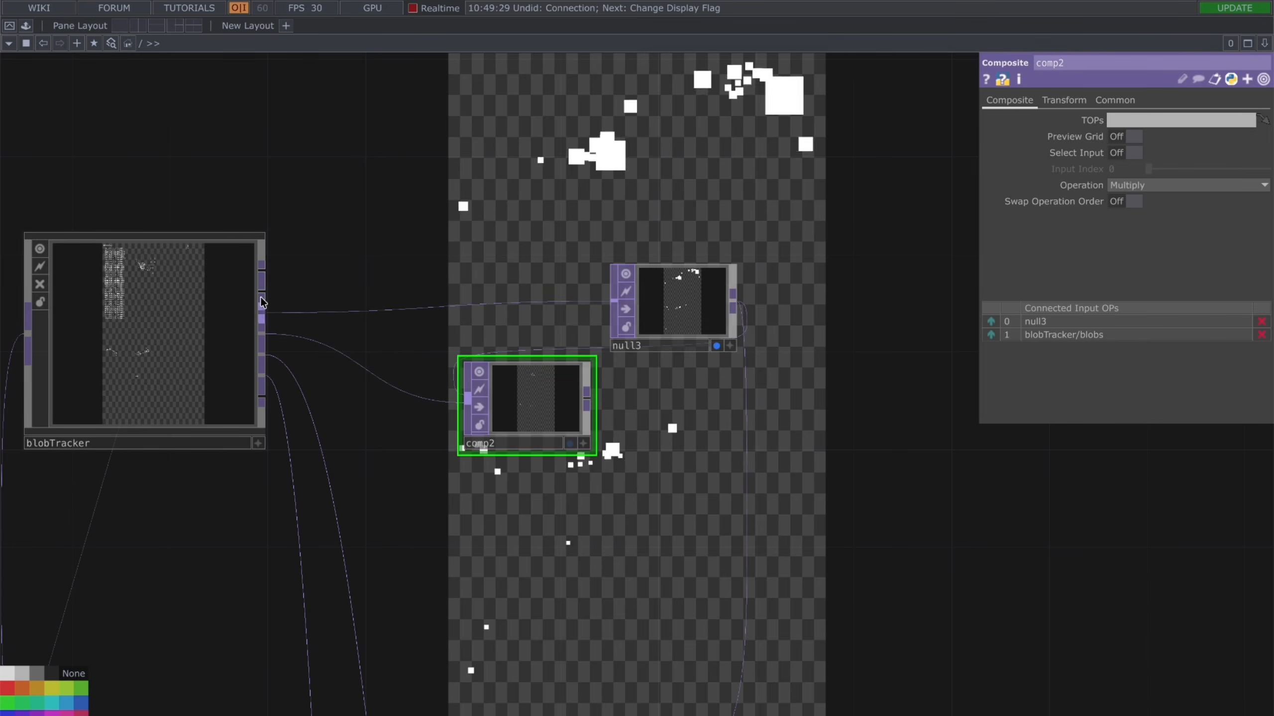
left_click_drag(263, 272, 468, 400)
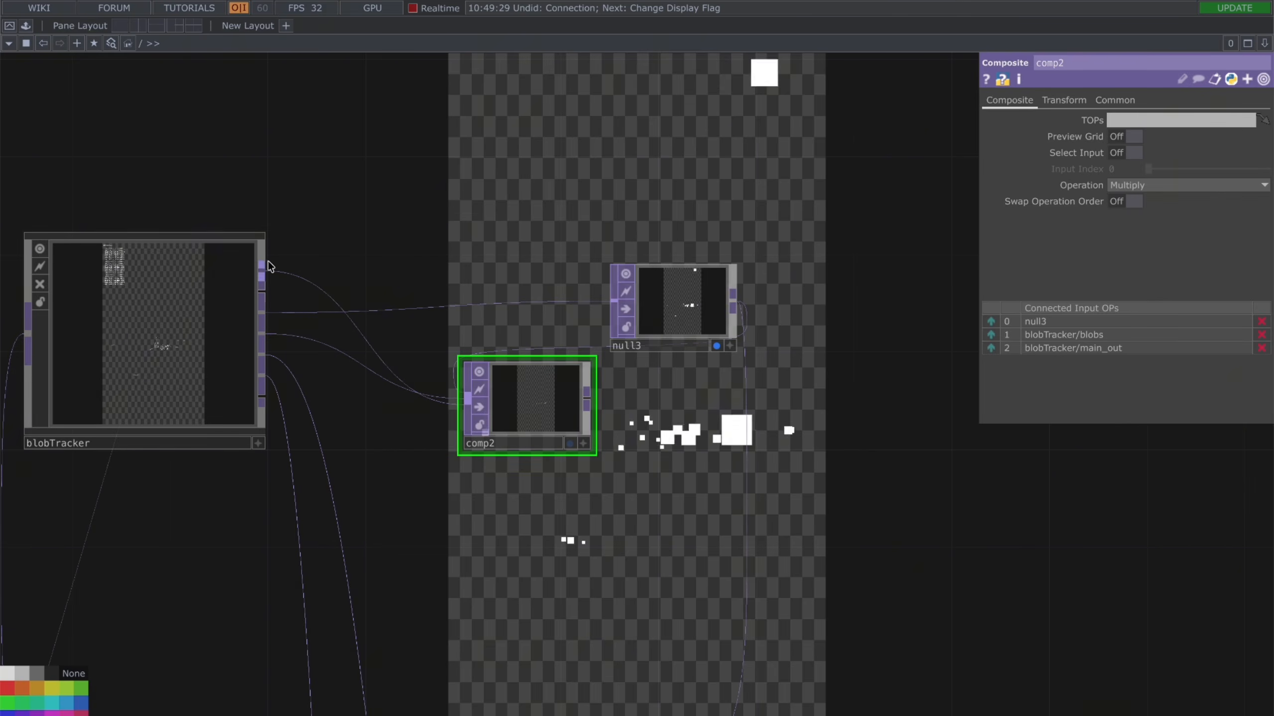
Step: Display comp2 in the background instead of null3 and set its operation to Add
left_click(570, 443)
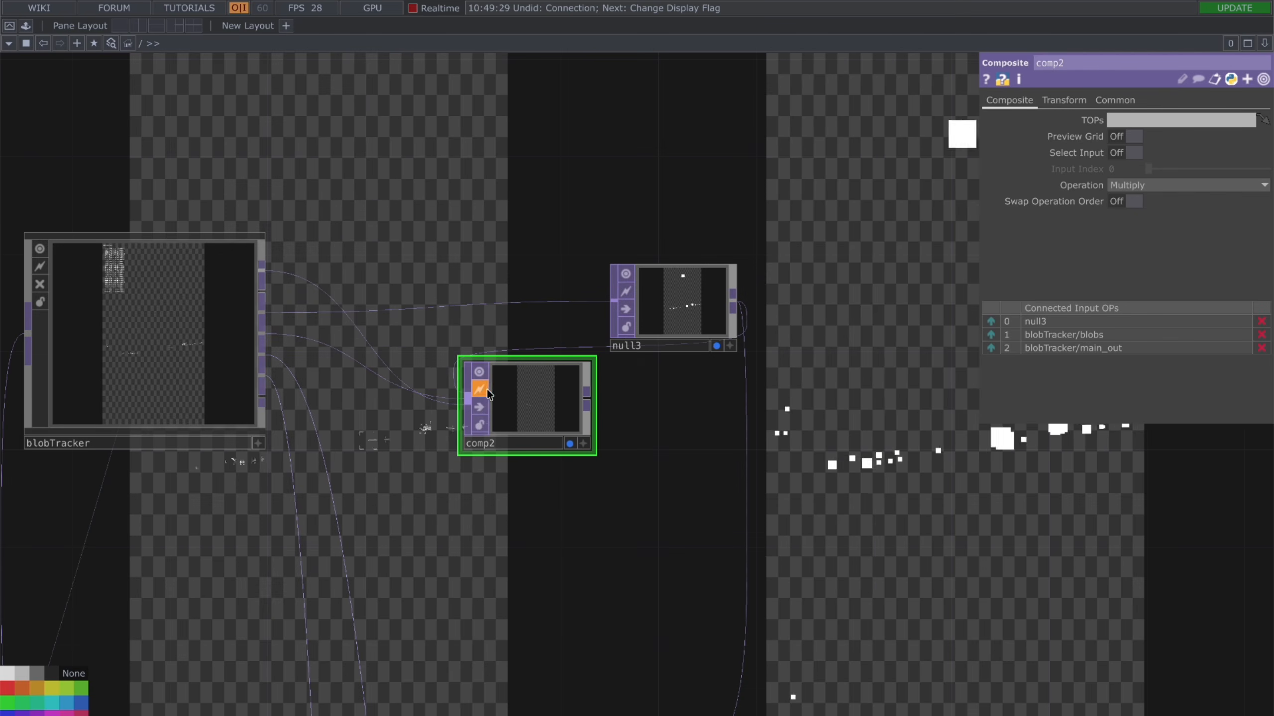
left_click(669, 307)
left_click(585, 399)
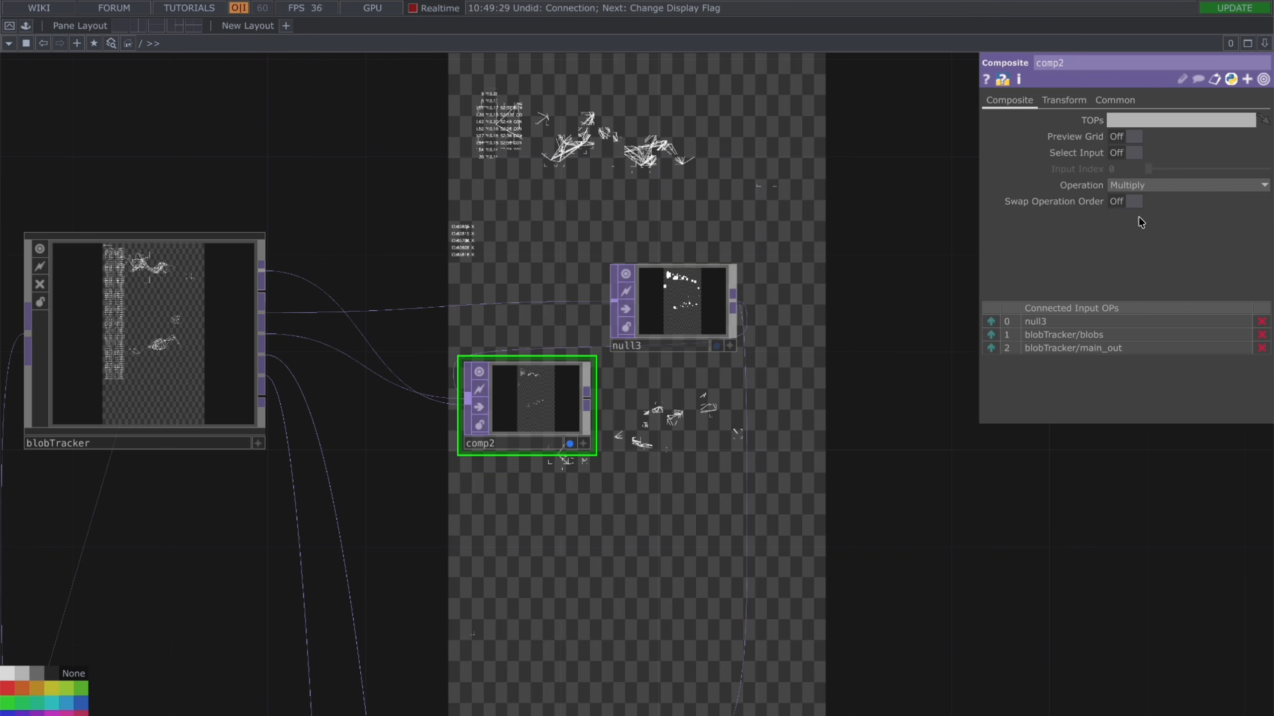
left_click(1146, 185)
left_click(1121, 200)
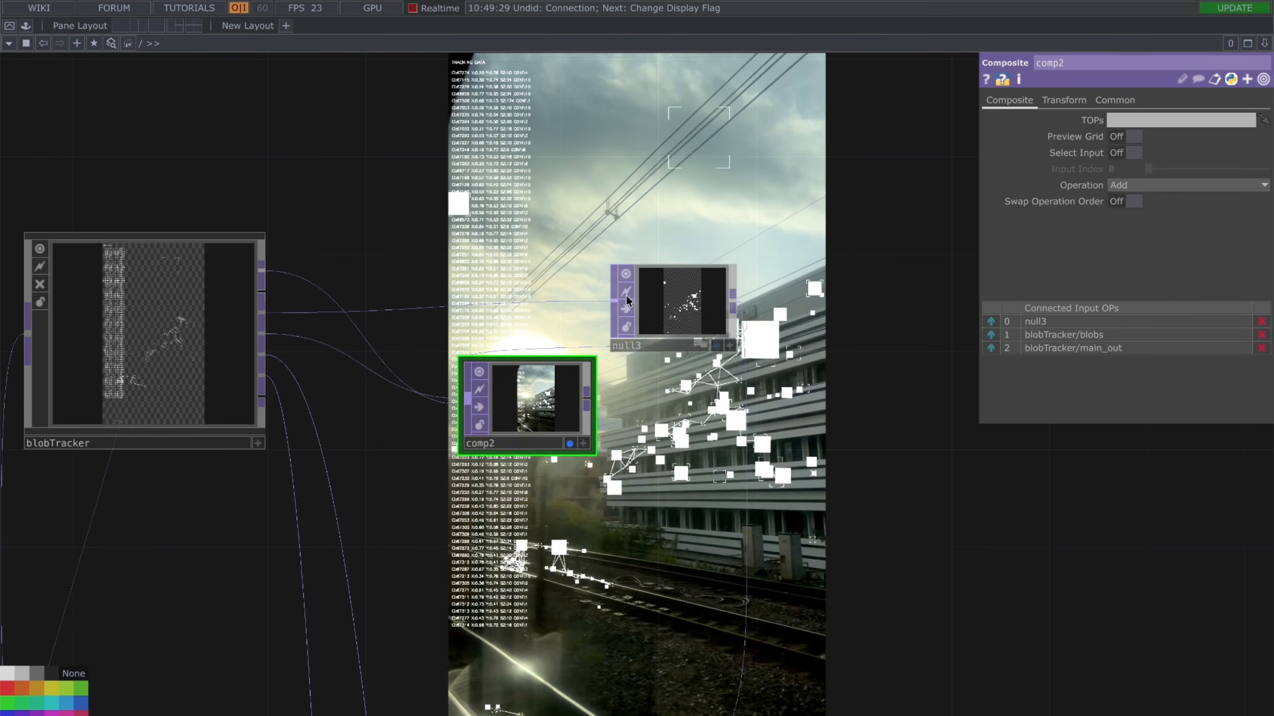
Step: Delete the null3 and comp2 operators and turn off the blobTracker node's viewer
right_click_drag(672, 246, 505, 414)
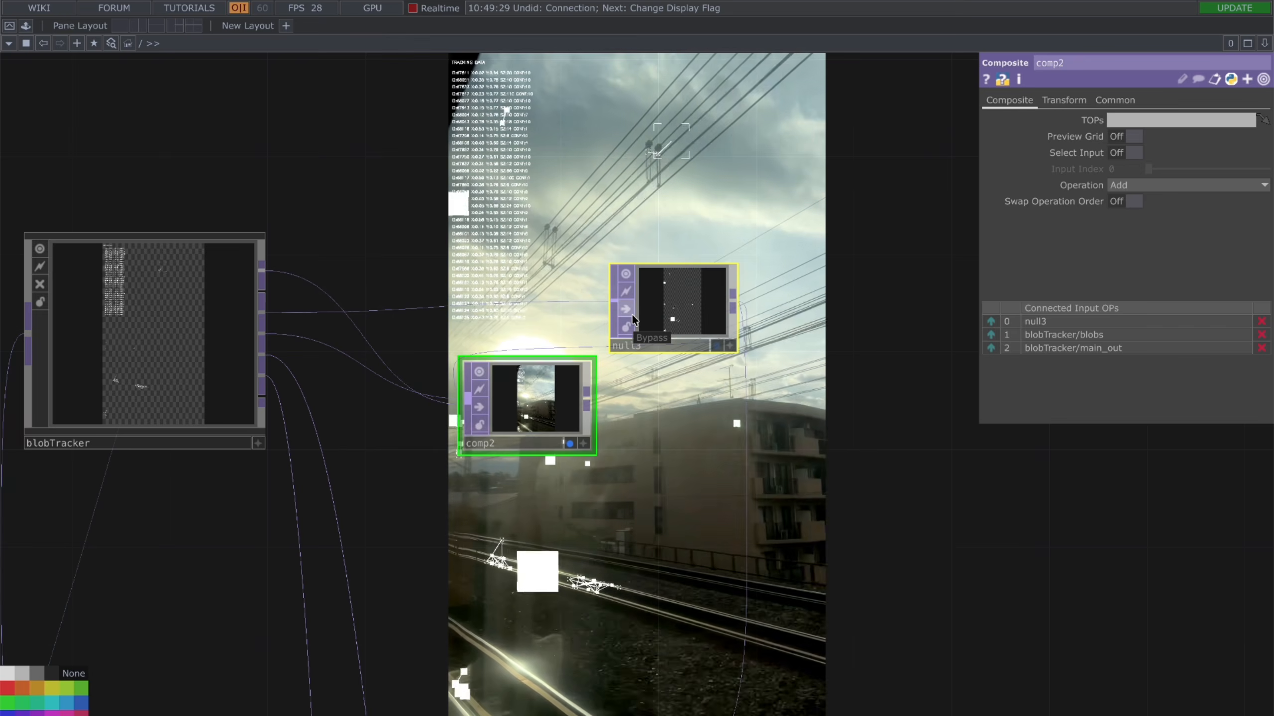
key("Delete")
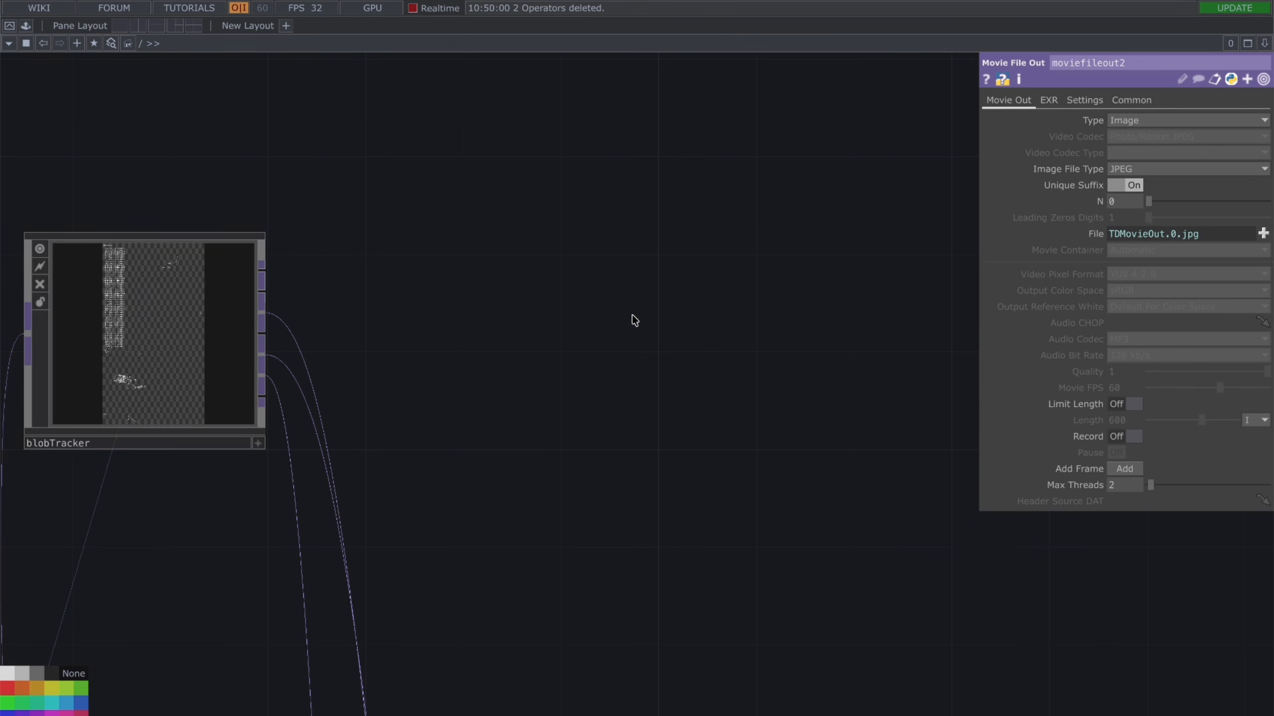
left_click(39, 251)
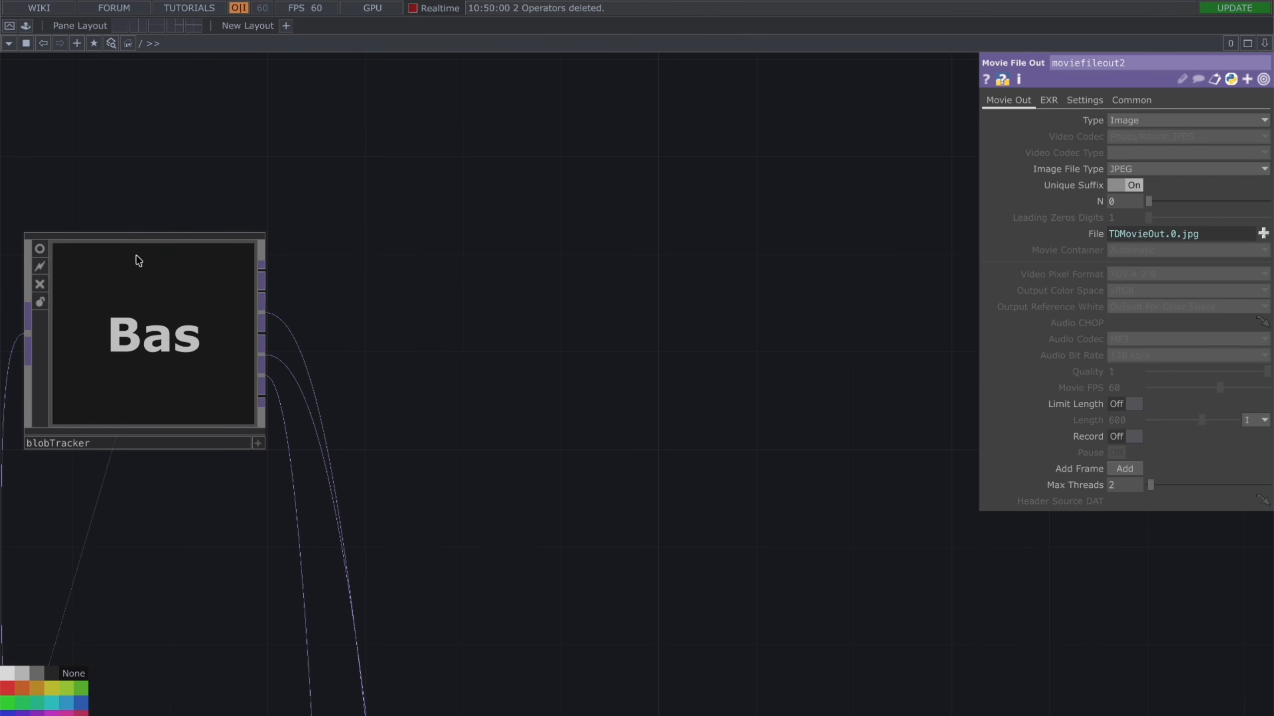
Step: Add a Null TOP fed by the blobTracker's first output and place it beside the component
right_click(269, 273)
type("nu")
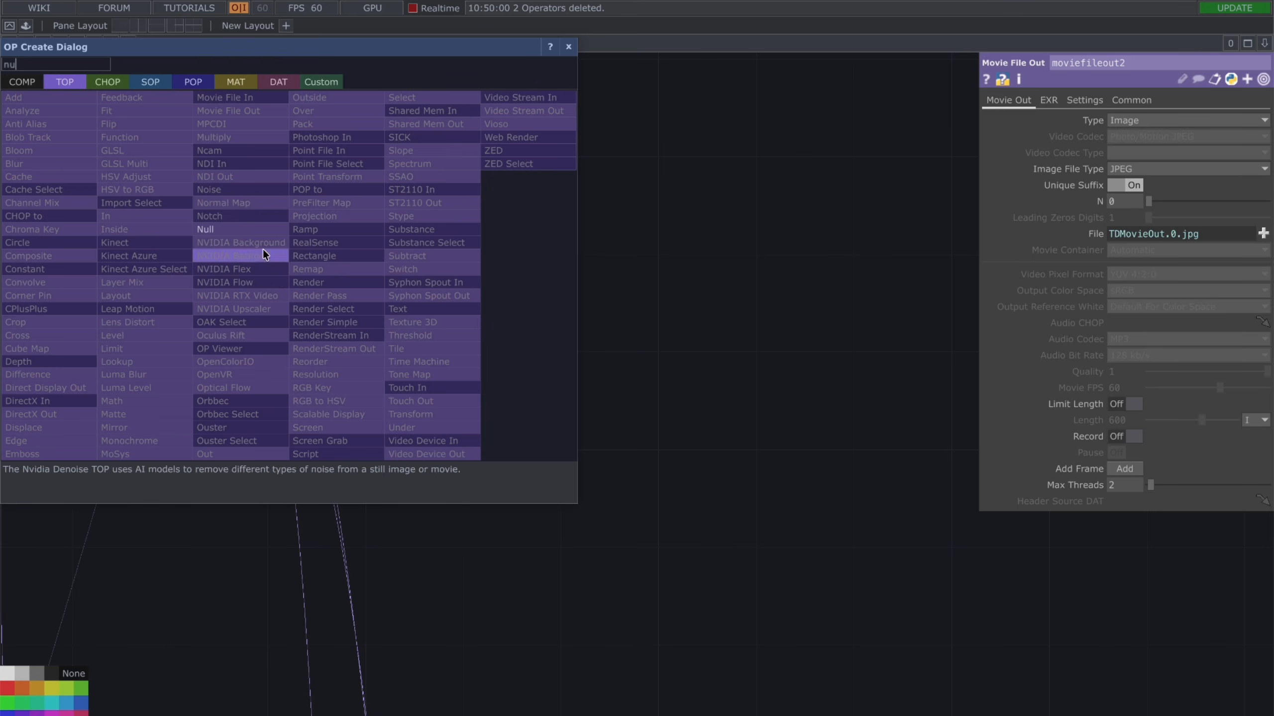
left_click(264, 231)
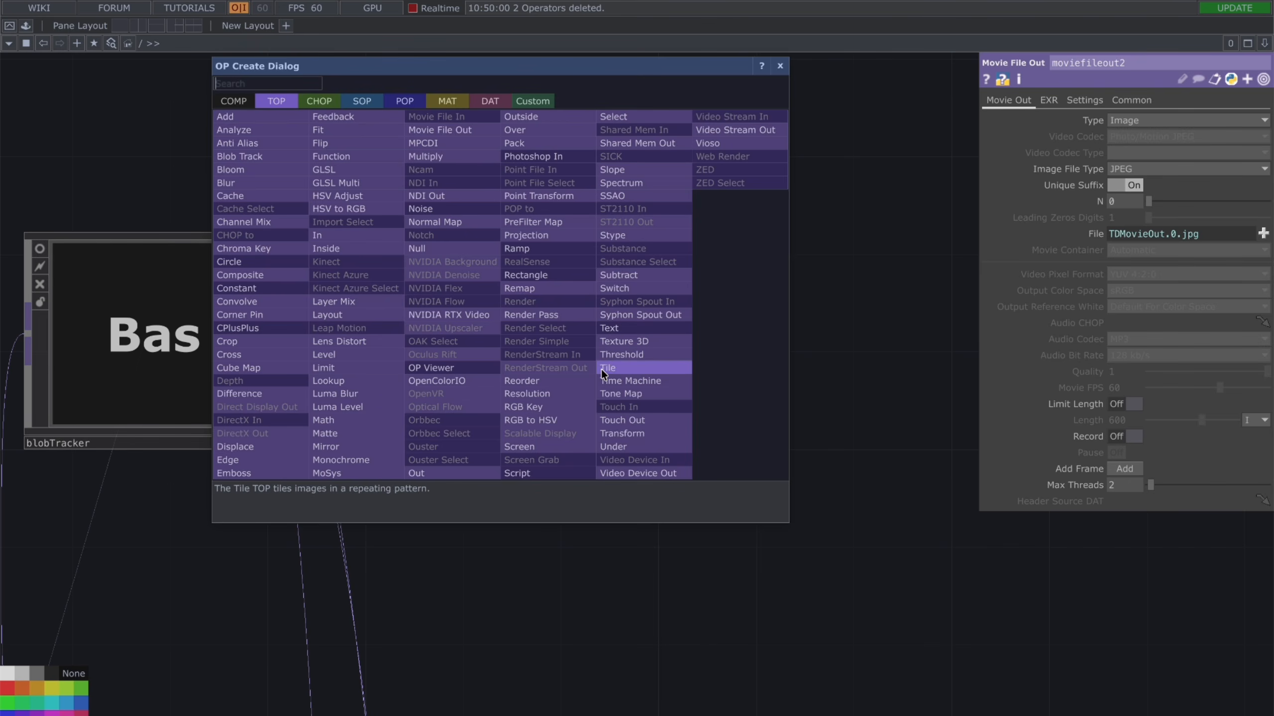
left_click(549, 339)
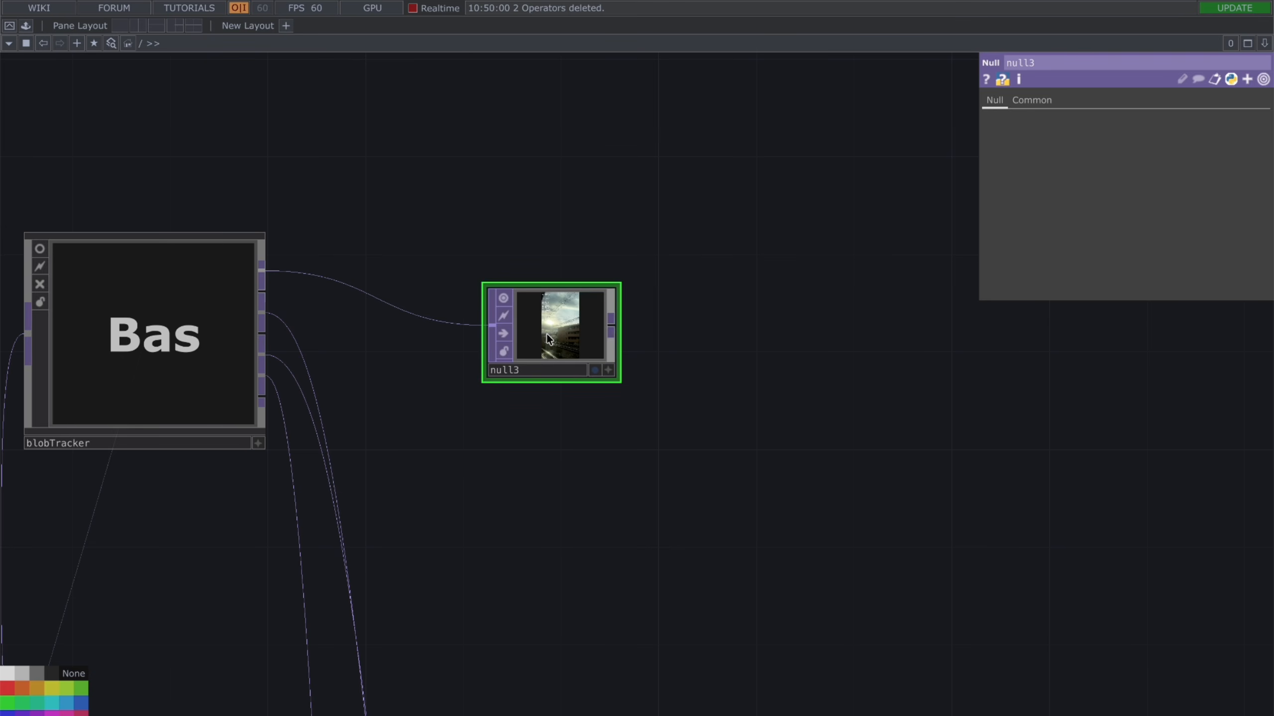
Step: Connect a Movie File Out TOP to null3's output and display null3 in the network background
right_click(611, 326)
type("movi")
left_click(604, 170)
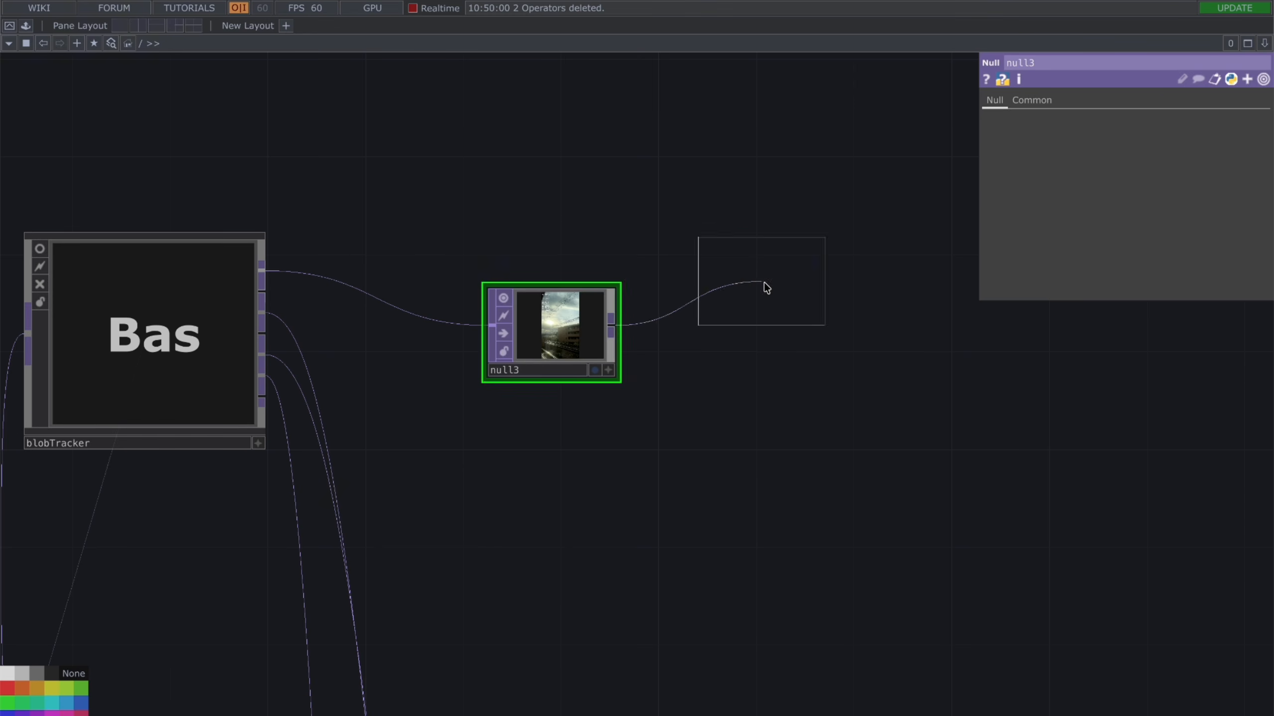
left_click(762, 281)
left_click(548, 342)
key("d")
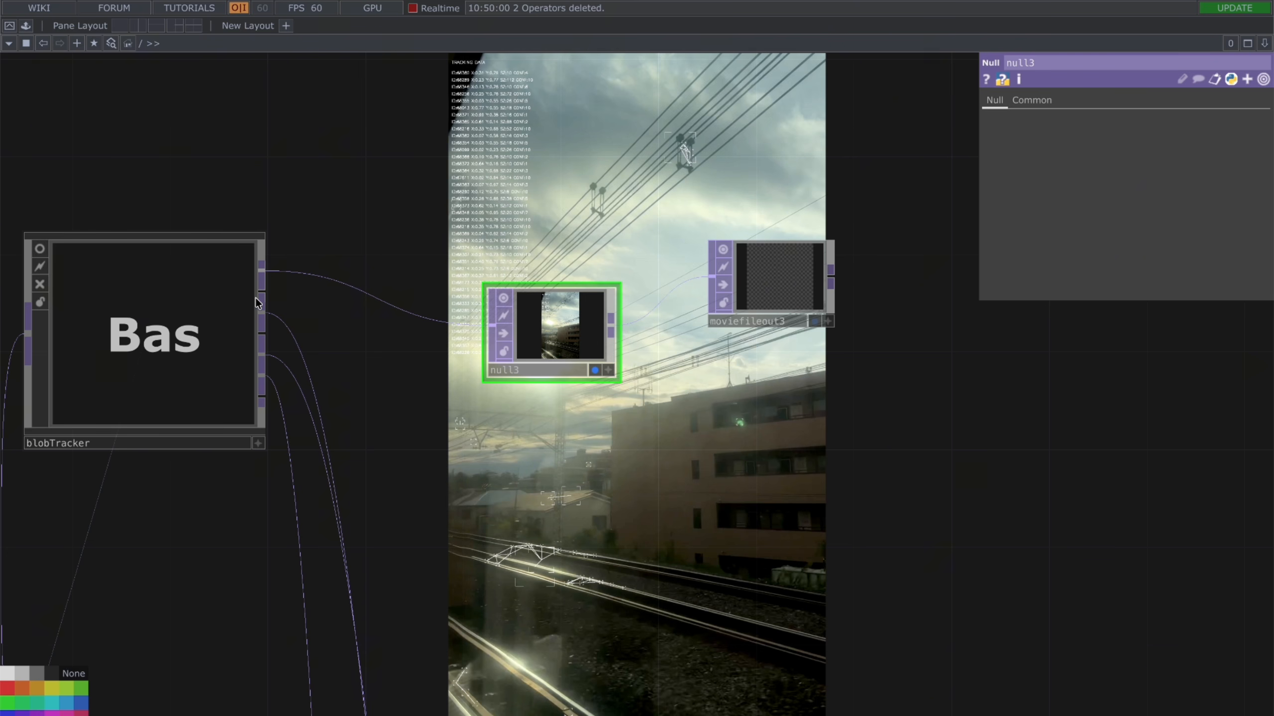
Step: Select the blobTracker and try its Pre-Blob Res Scale at 0.481 and 0.201, finishing at 0.863
left_click(223, 300)
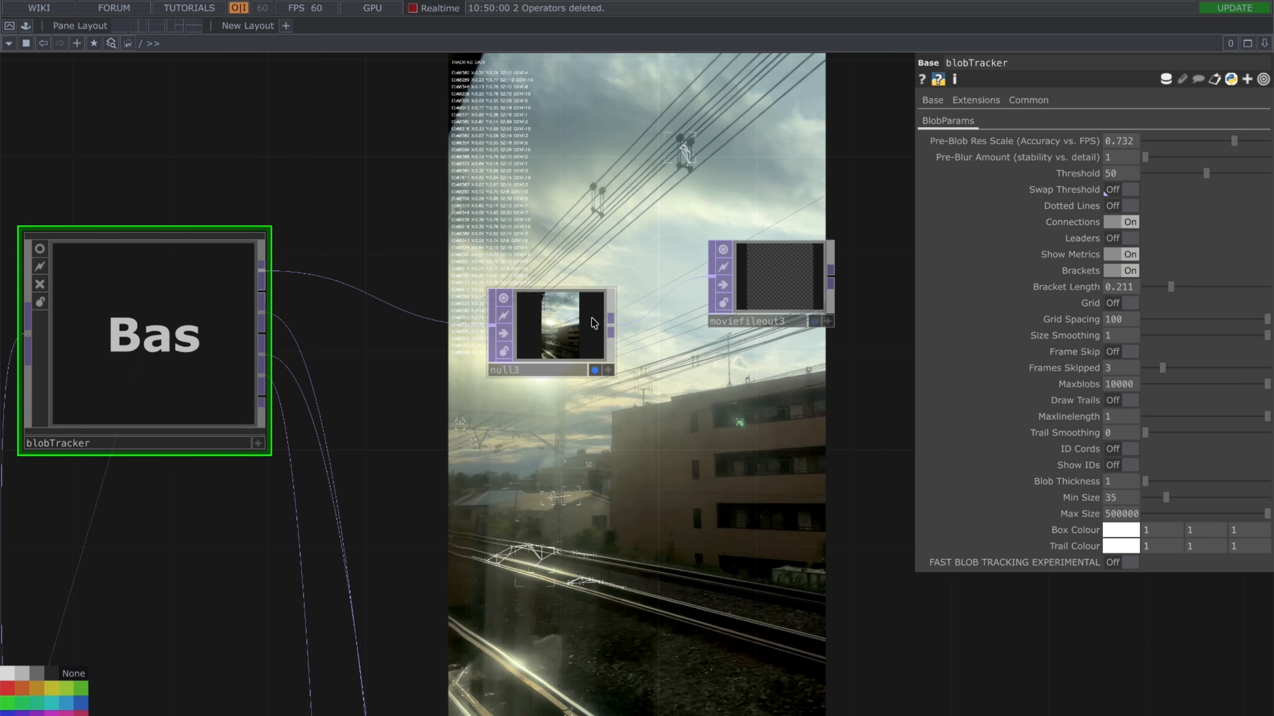
scroll(457, 333, "down", 5)
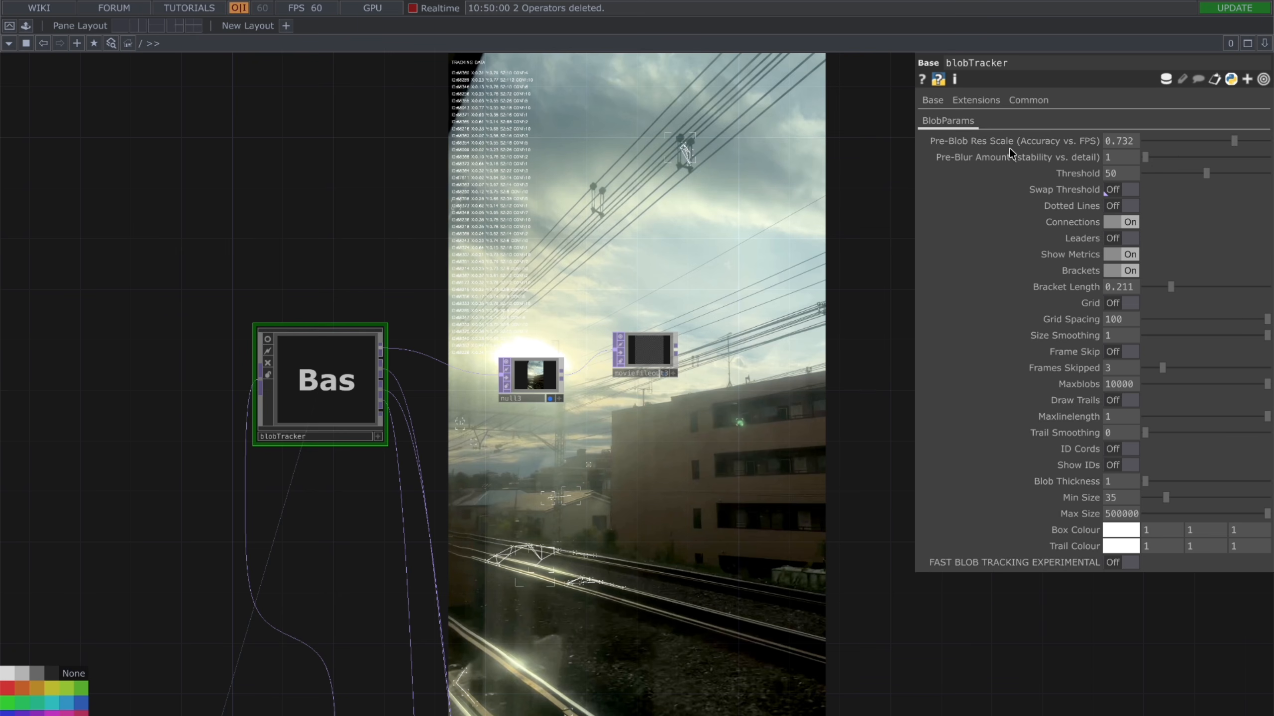
left_click(1204, 140)
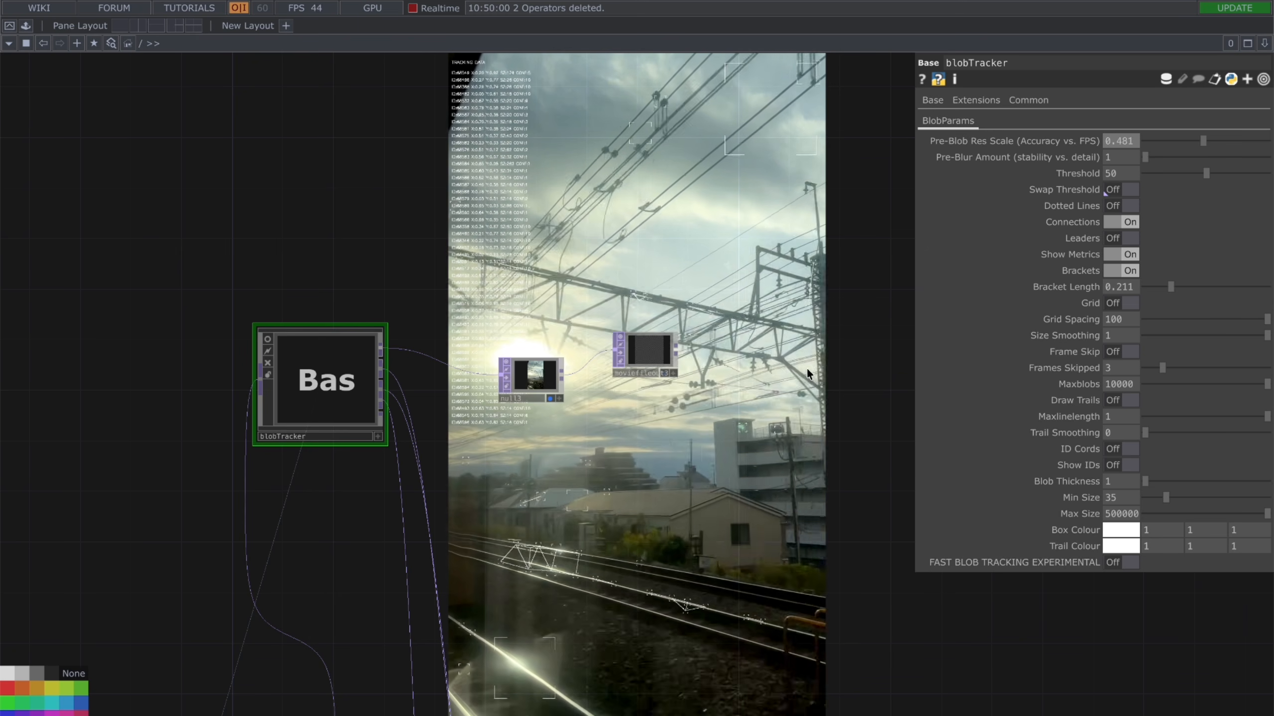
left_click(1168, 140)
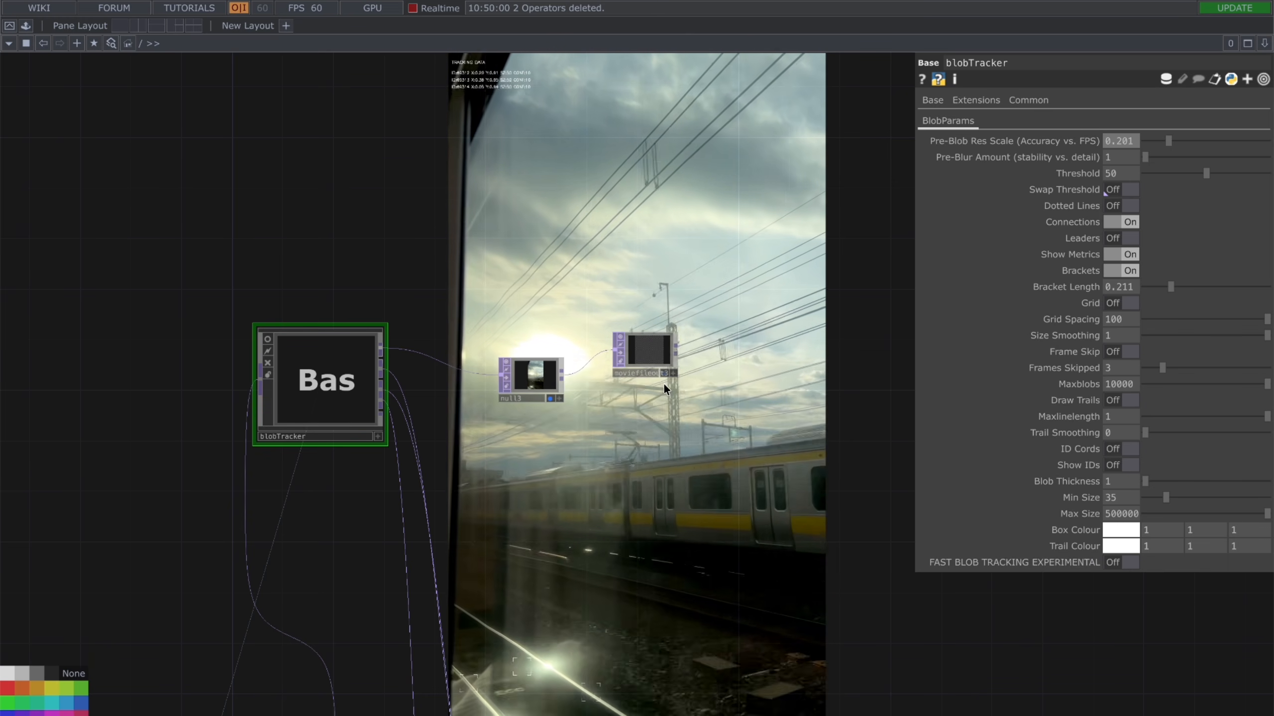
left_click(1251, 143)
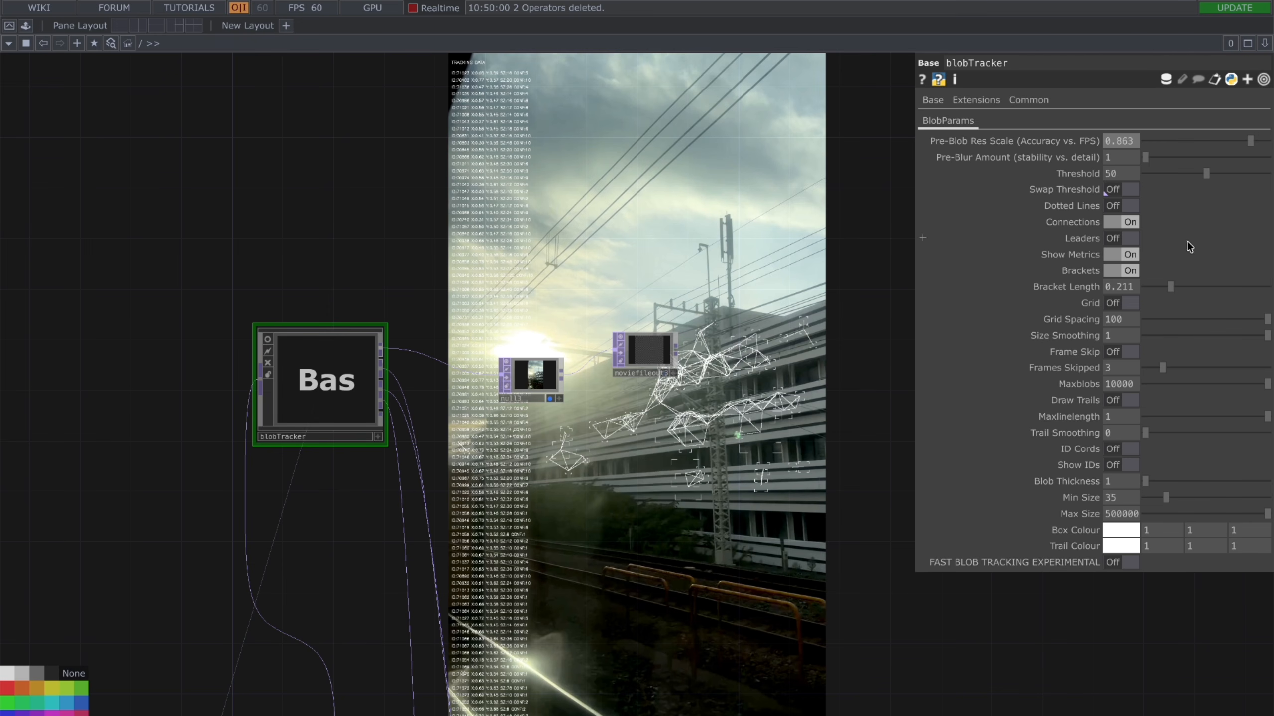
Step: Set Pre-Blur Amount to 4.2, turn on Swap Threshold and set Threshold to 10.8 on the blobTracker
left_click(1188, 157)
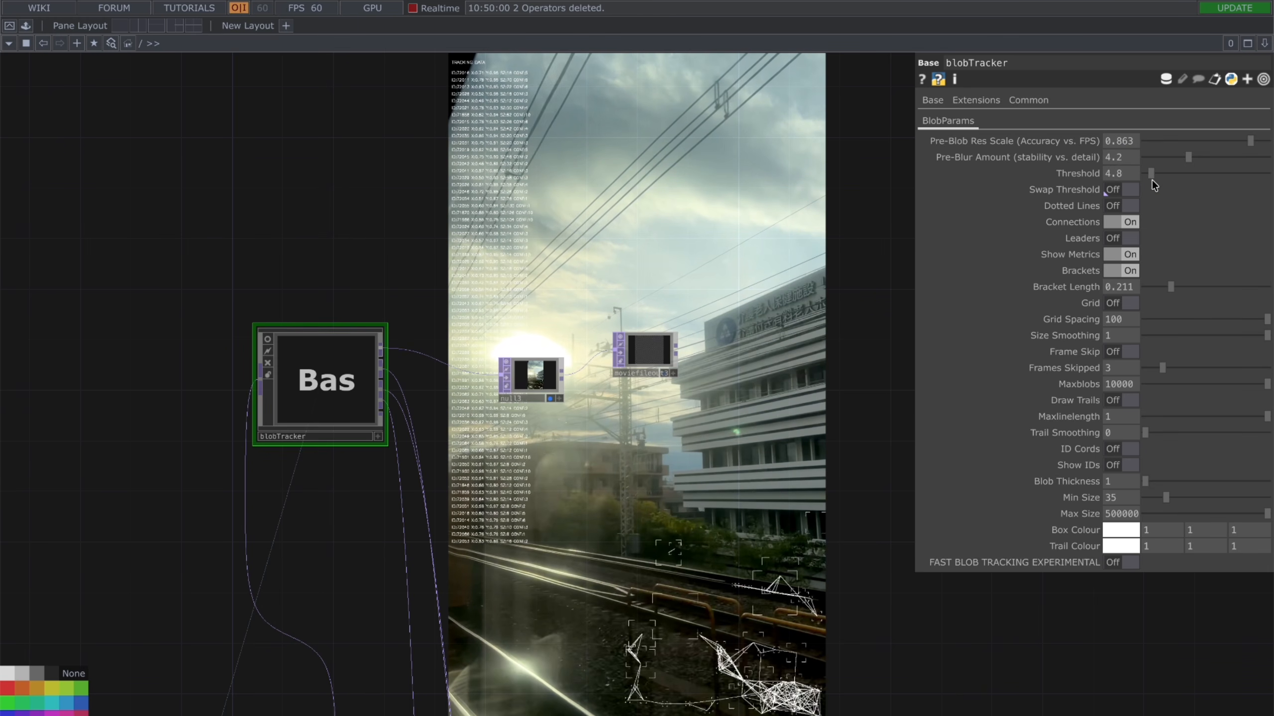
left_click_drag(1206, 173, 1140, 190)
left_click(1136, 189)
left_click_drag(1228, 175, 1164, 189)
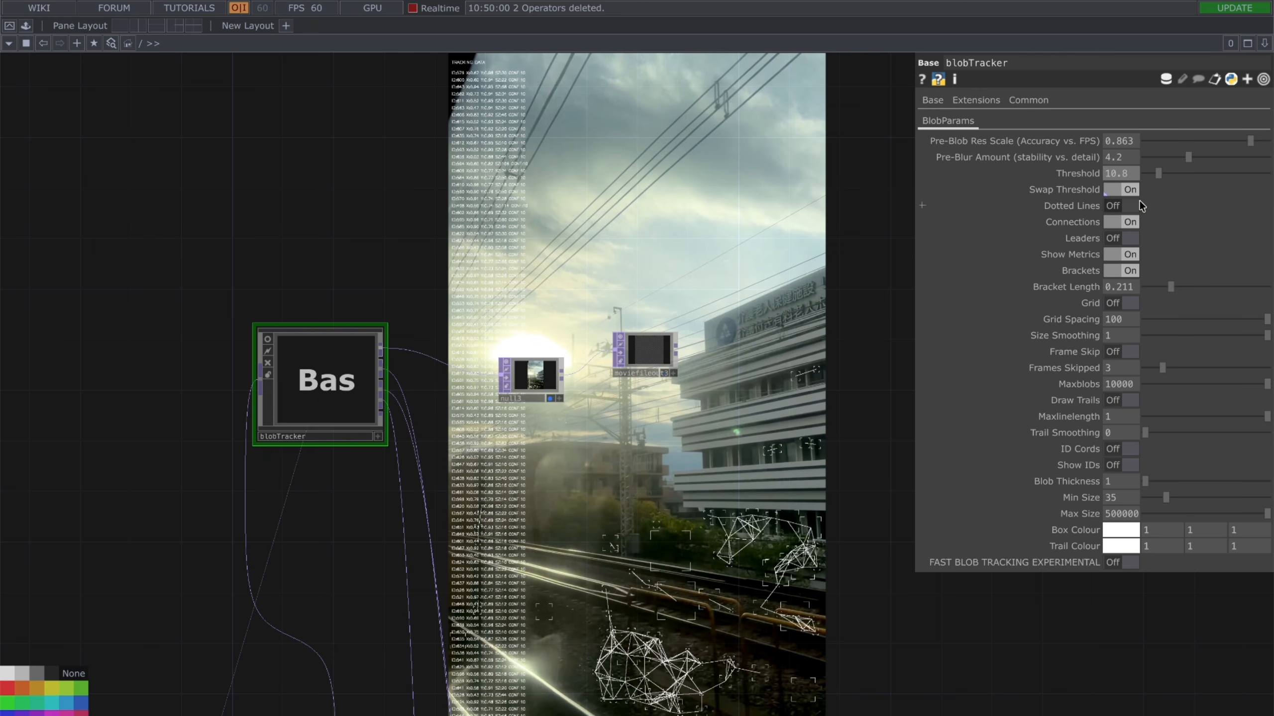
Step: Turn off the blobTracker's Connections, Brackets and Show Metrics options to leave plain blob boxes
left_click(1117, 221)
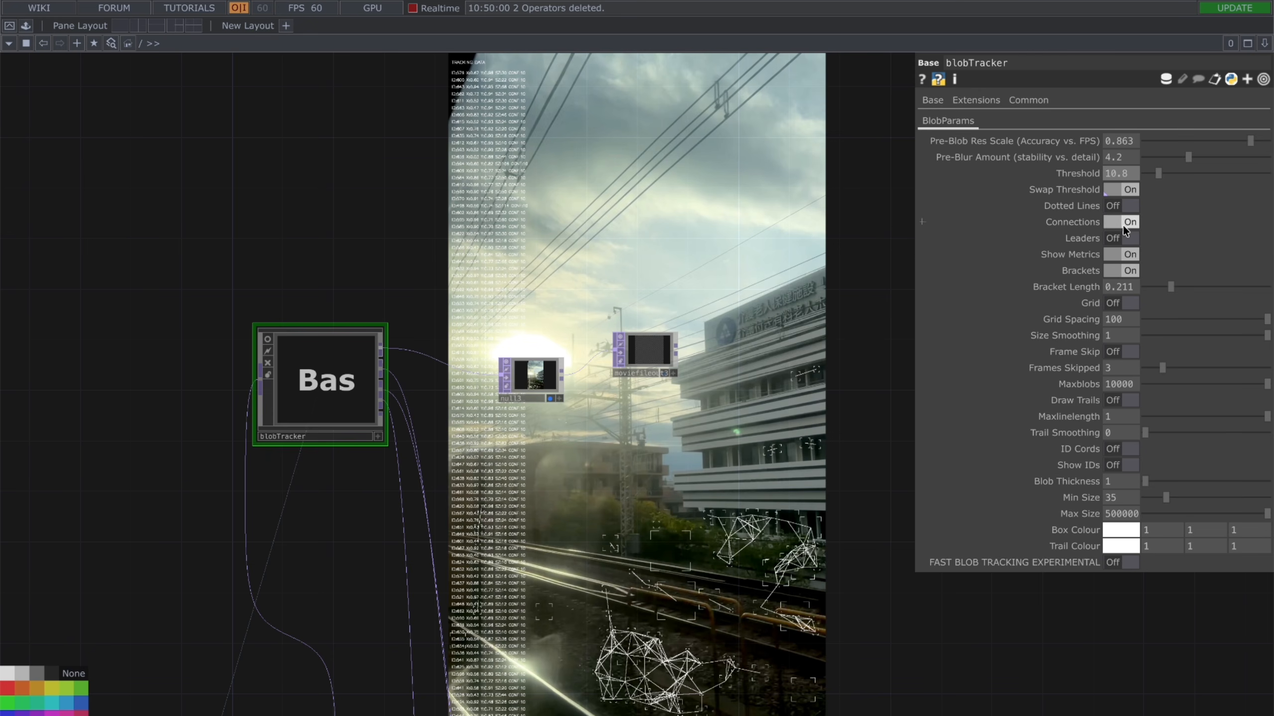
left_click(1130, 271)
left_click(1122, 254)
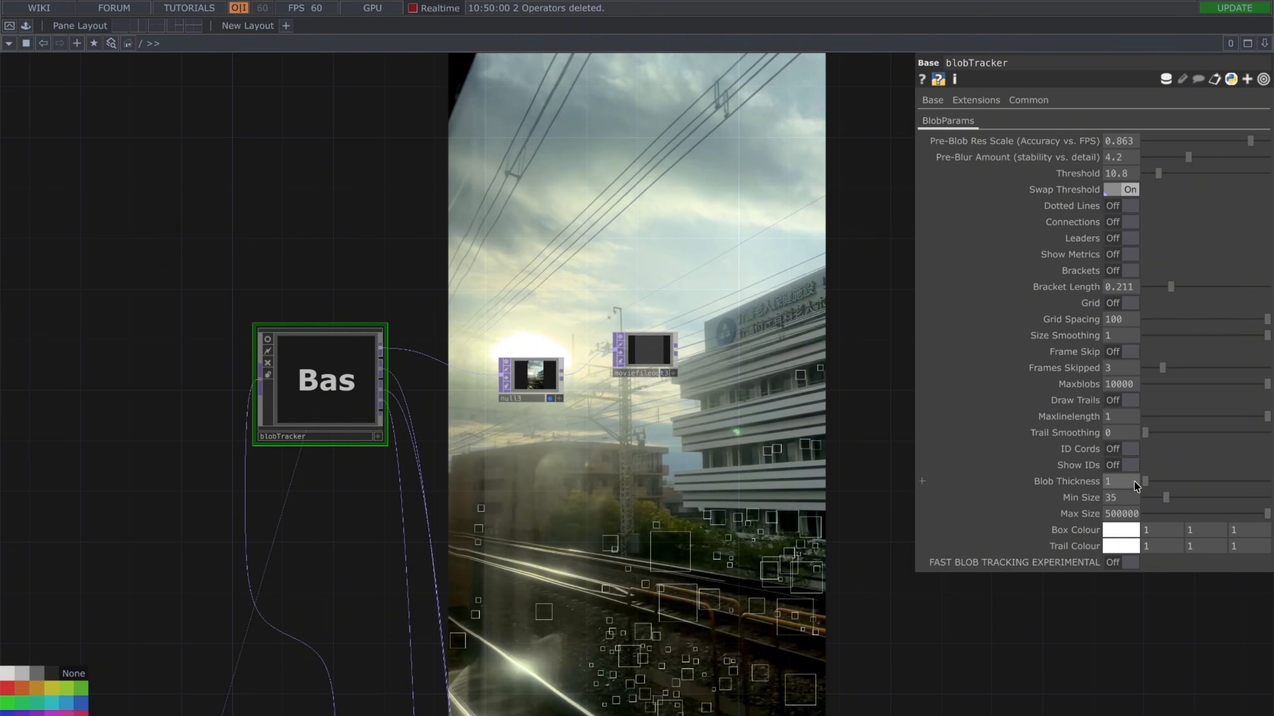
Step: Preview Draw Trails with solid and dotted lines, and switch both Dotted Lines and Draw Trails back off
left_click(1133, 402)
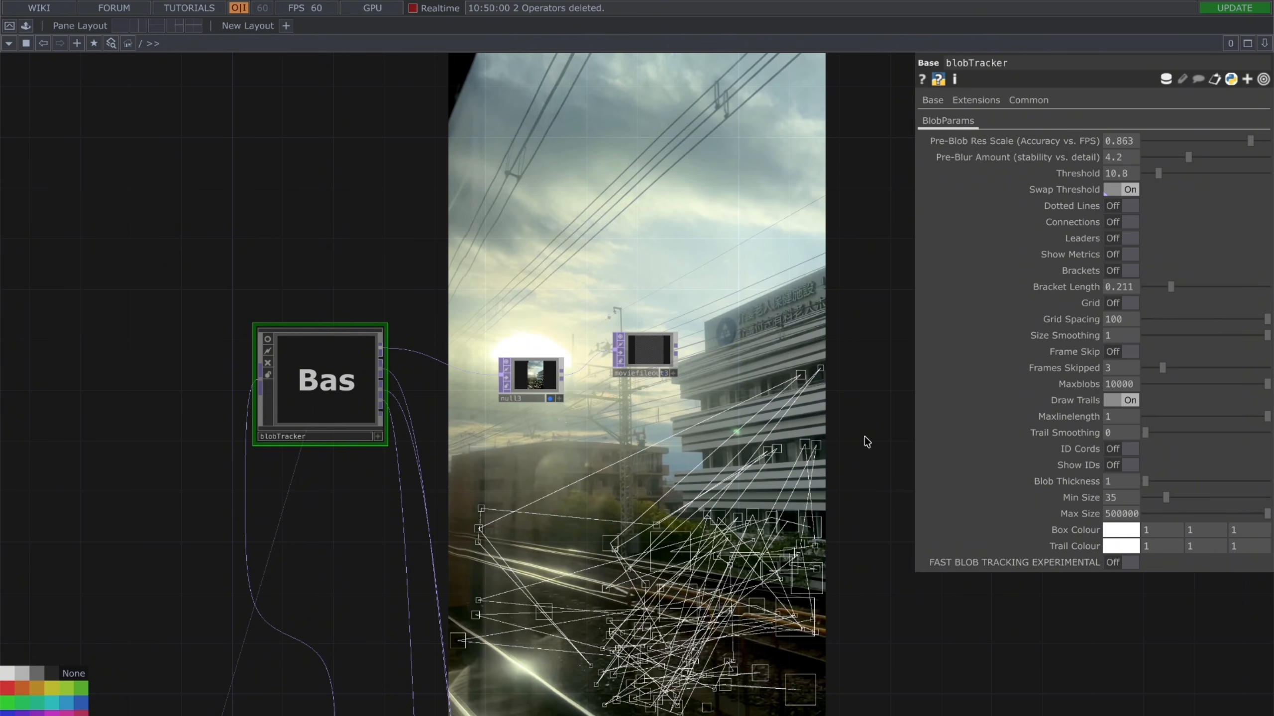
left_click(1128, 206)
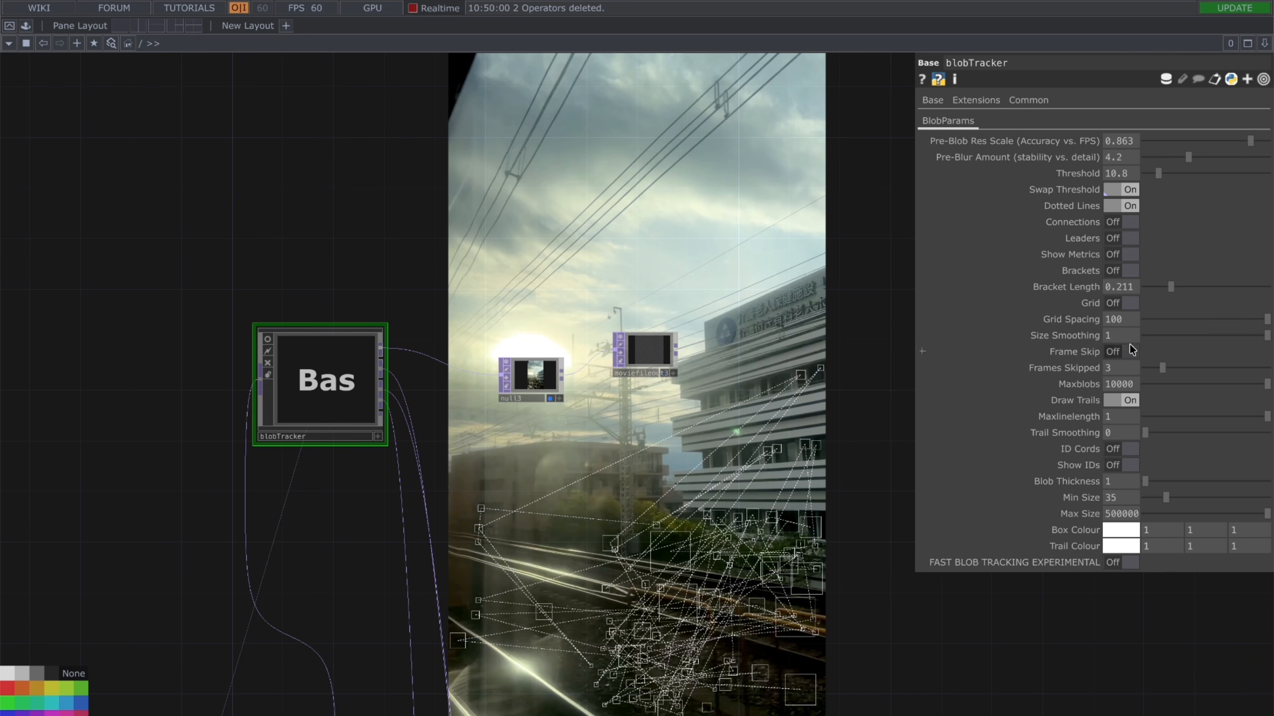
left_click(1128, 205)
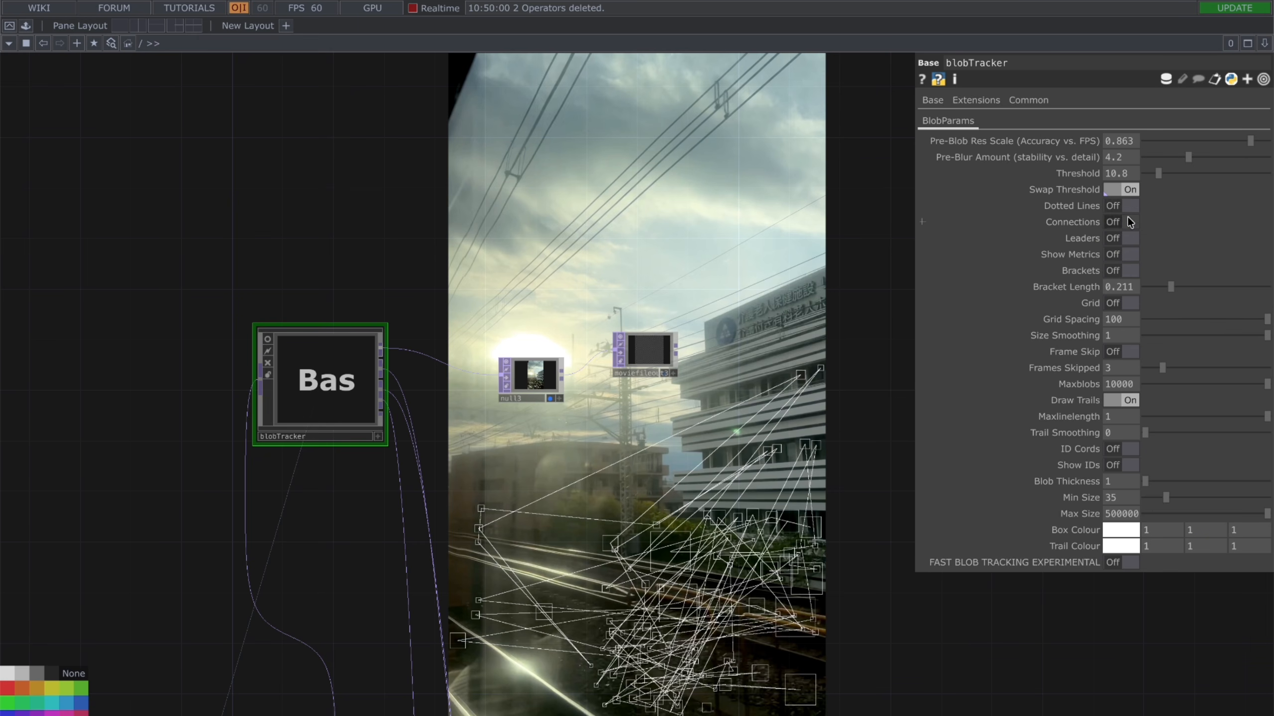
left_click(1129, 400)
Step: Preview the Connections overlay and the Show Metrics overlay one at a time, switching each back off
left_click(1124, 222)
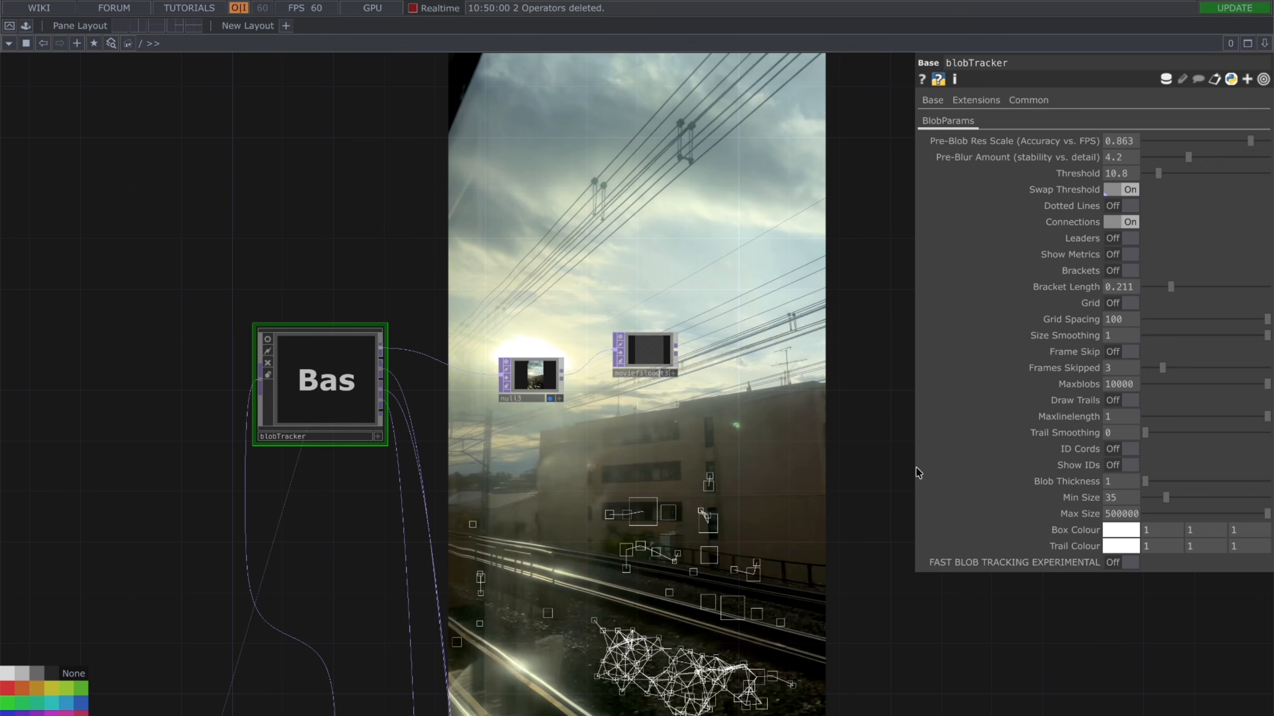
left_click(1130, 224)
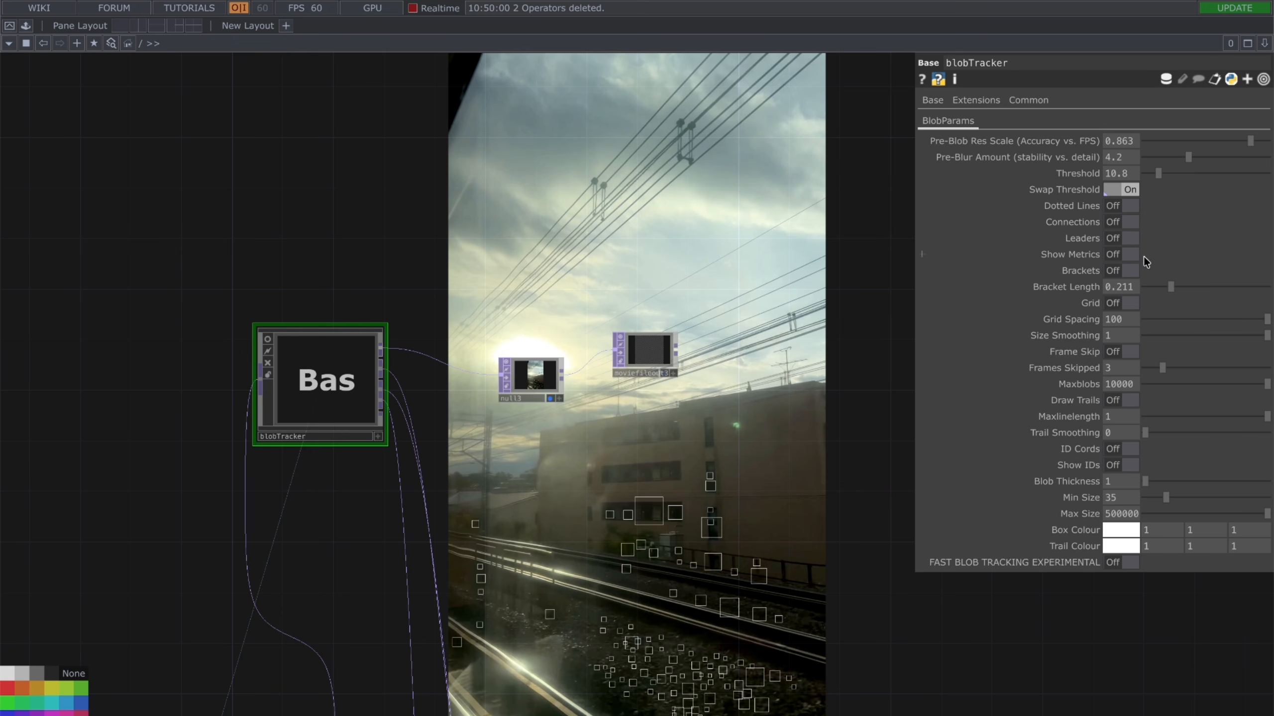
left_click(1130, 255)
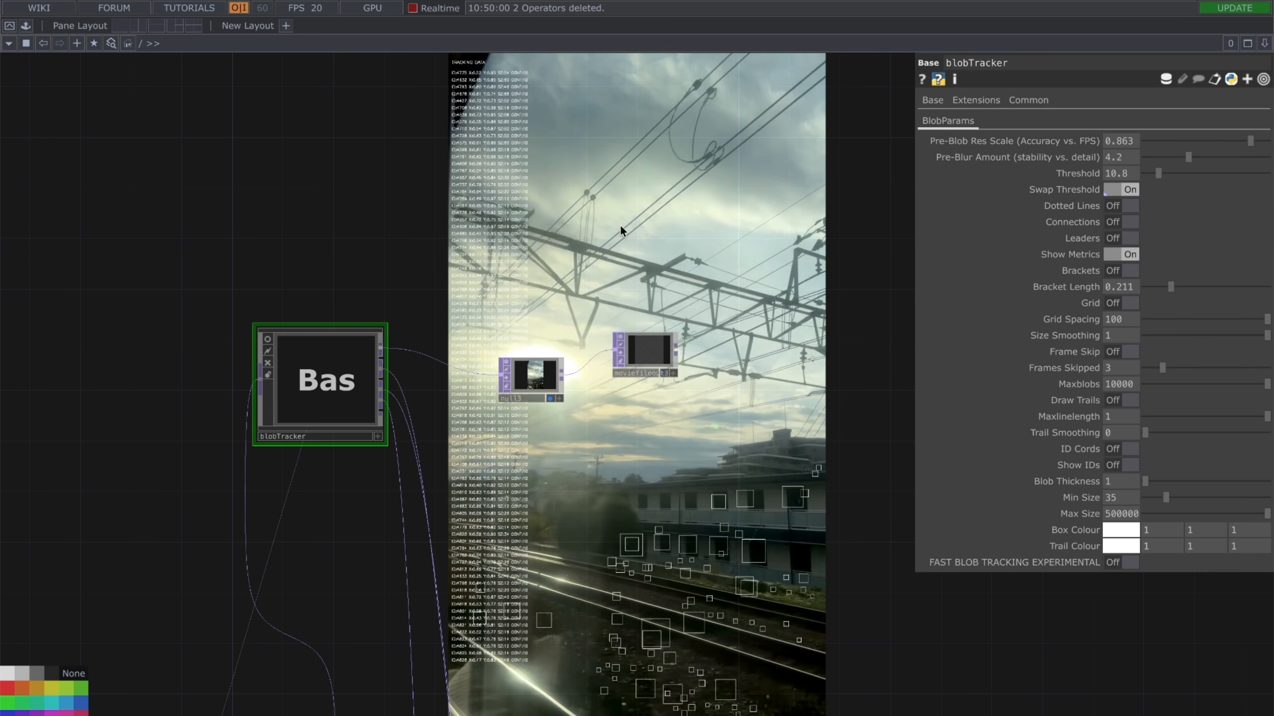
left_click(1131, 256)
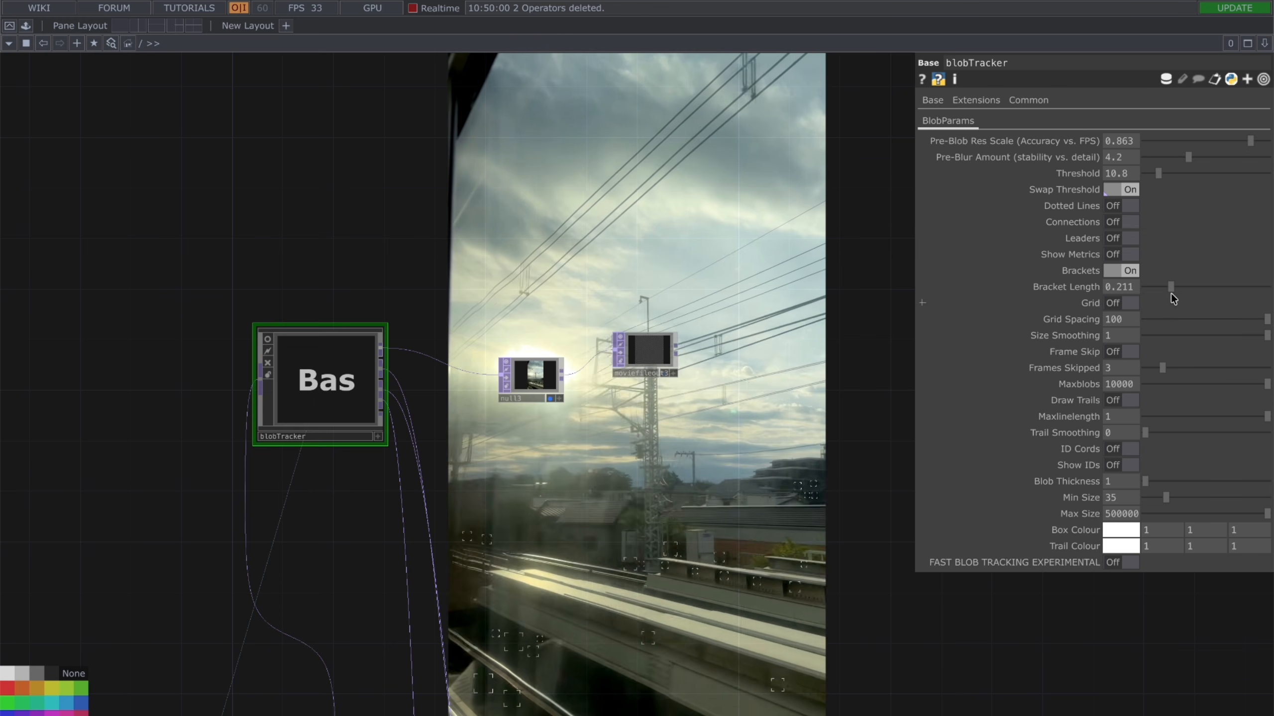
Step: Set Bracket Length to 0.235, try Blob Thickness at 4 before restoring it to 1, and turn Brackets off
mouse_move(1167, 286)
left_mouse_down()
mouse_move(1147, 289)
mouse_move(1195, 286)
mouse_move(1165, 292)
left_mouse_up()
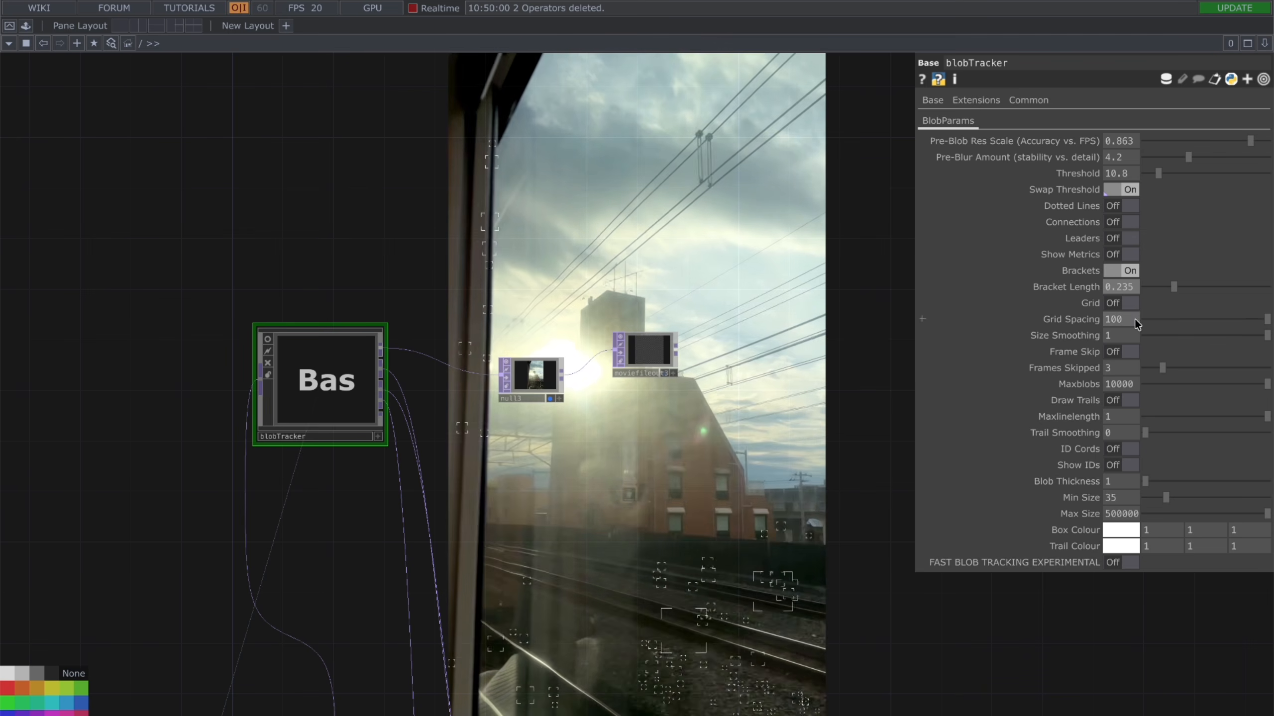
mouse_move(1147, 481)
left_mouse_down()
mouse_move(1190, 478)
mouse_move(1160, 482)
left_mouse_up()
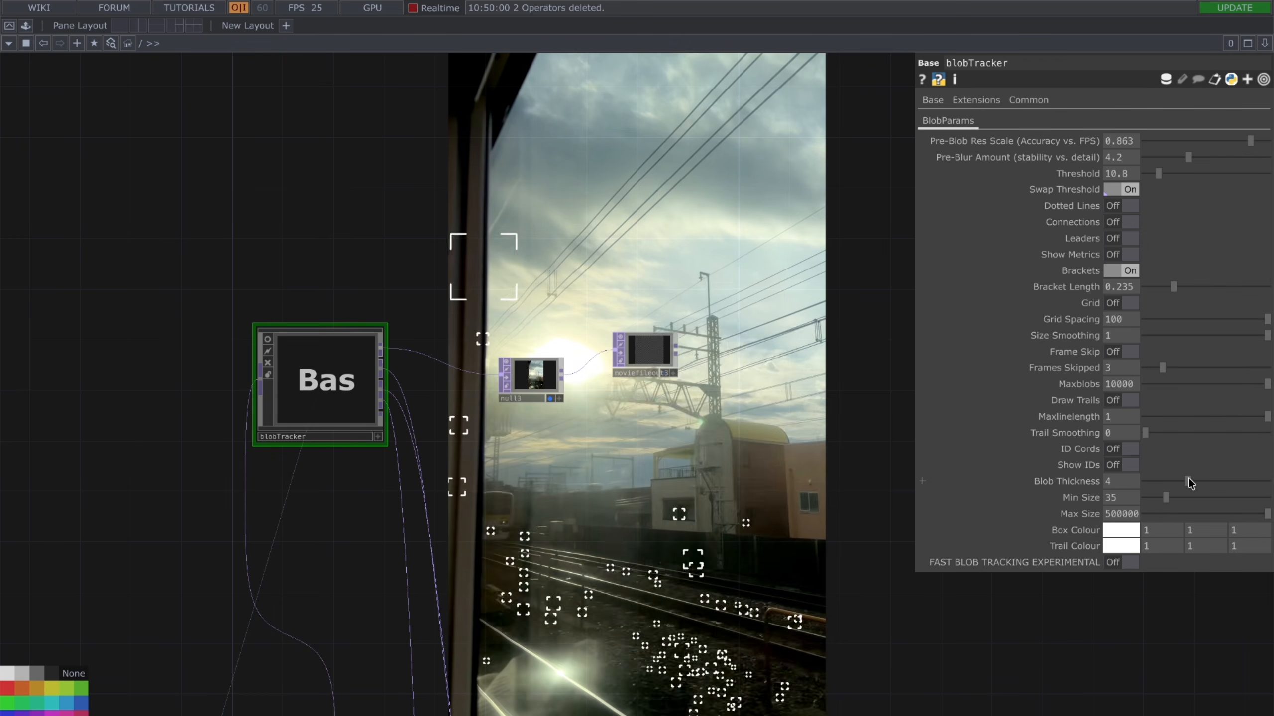
left_click_drag(1154, 484, 1135, 485)
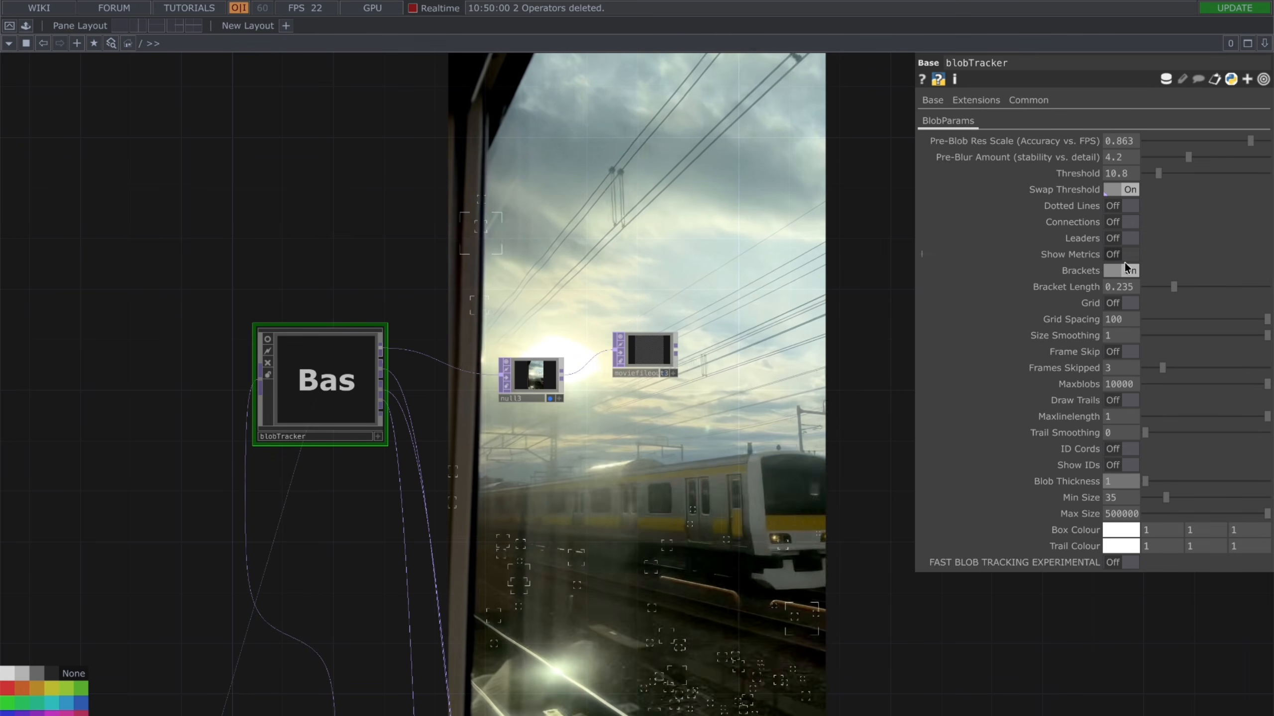
left_click(1129, 272)
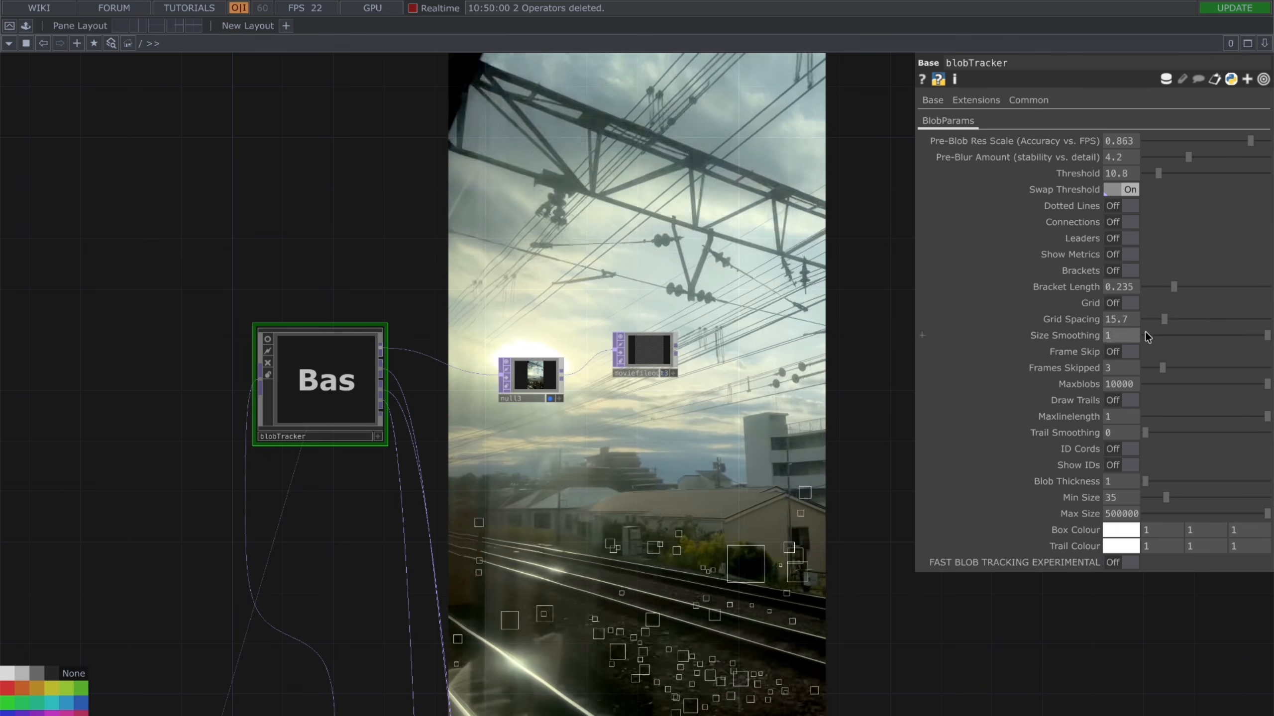
Step: Set Size Smoothing to 0.175 and Frames Skipped to 1, switching Frame Skip on for a preview and off again
mouse_move(1139, 337)
left_mouse_down()
mouse_move(1208, 331)
mouse_move(1162, 338)
left_mouse_up()
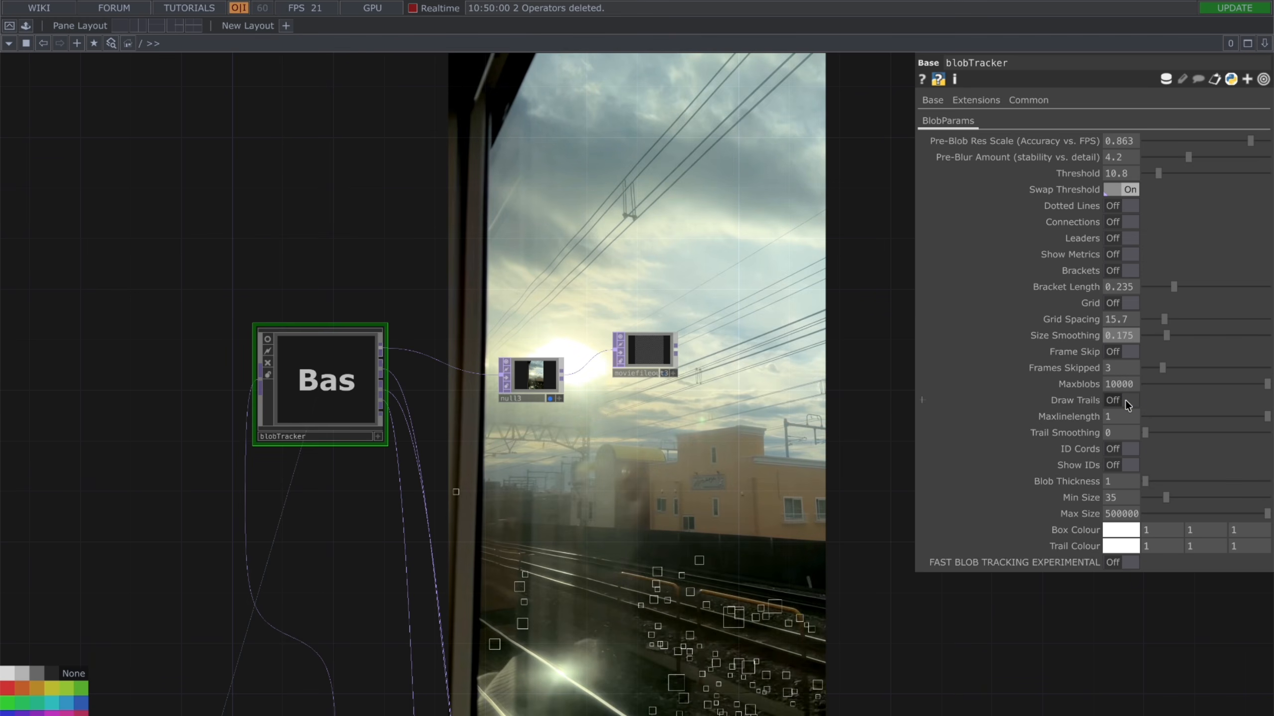
left_click(1126, 352)
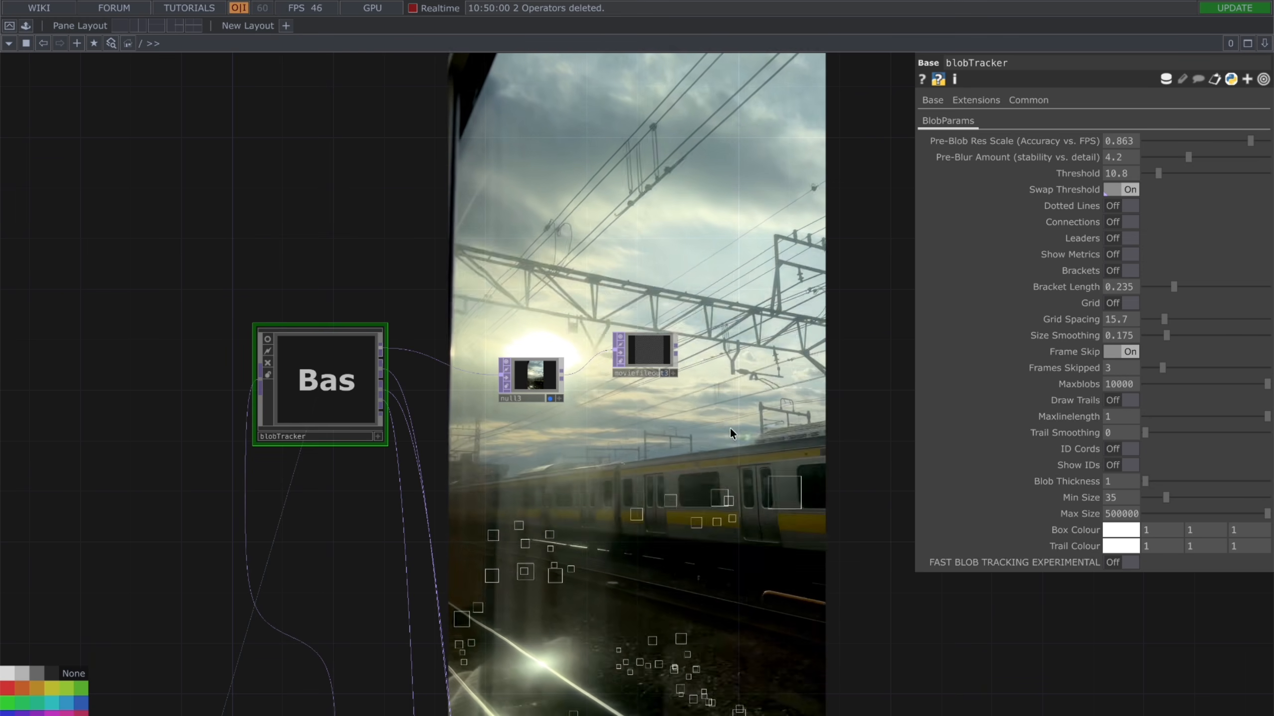
left_click_drag(1168, 364, 1120, 362)
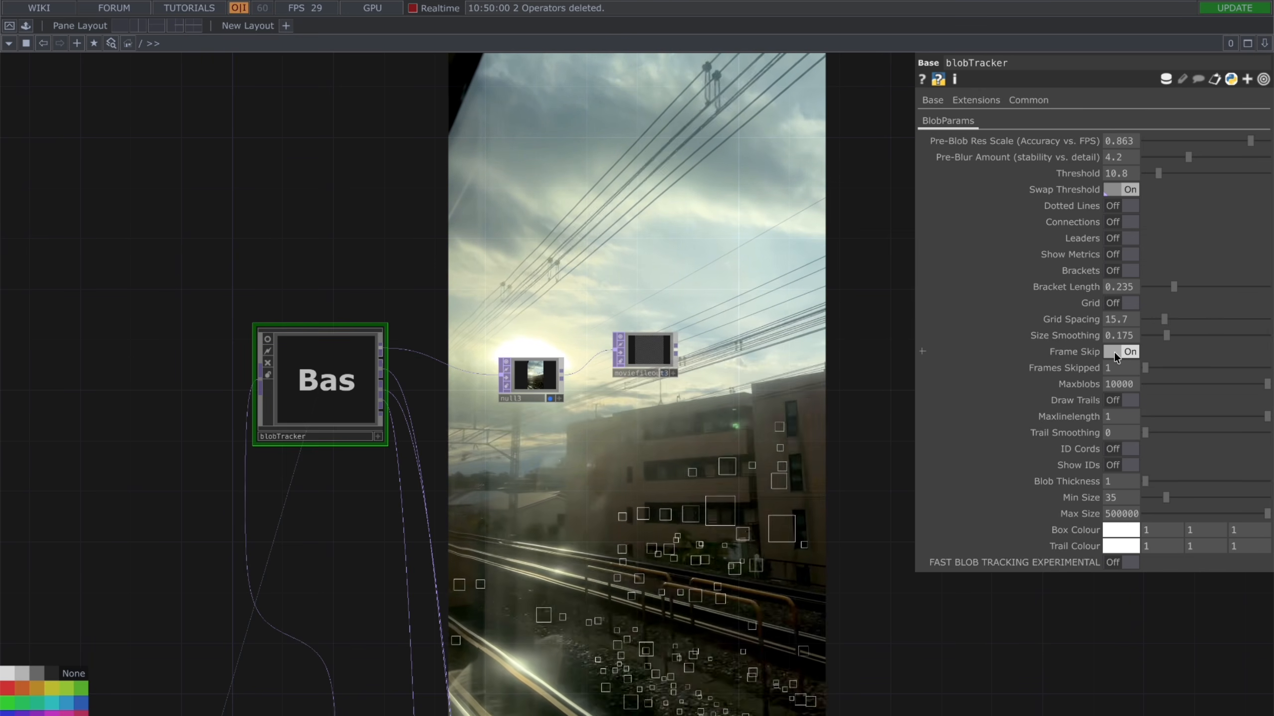
left_click(1114, 352)
Step: Limit Maxblobs to 85, turn on Draw Trails and try out different Maxlinelength and Trail Smoothing values
mouse_move(1173, 383)
left_mouse_down()
mouse_move(1123, 384)
mouse_move(1145, 403)
mouse_move(1237, 405)
mouse_move(1167, 381)
left_mouse_up()
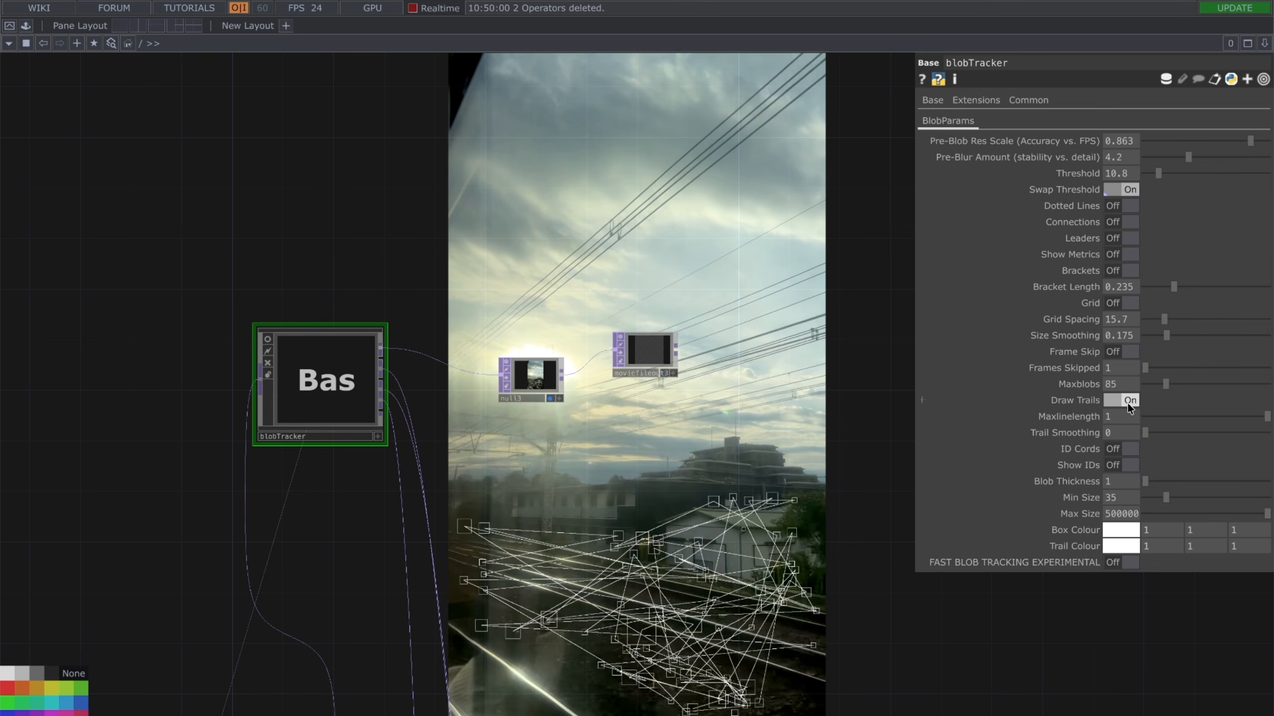
left_click_drag(1181, 416, 1150, 416)
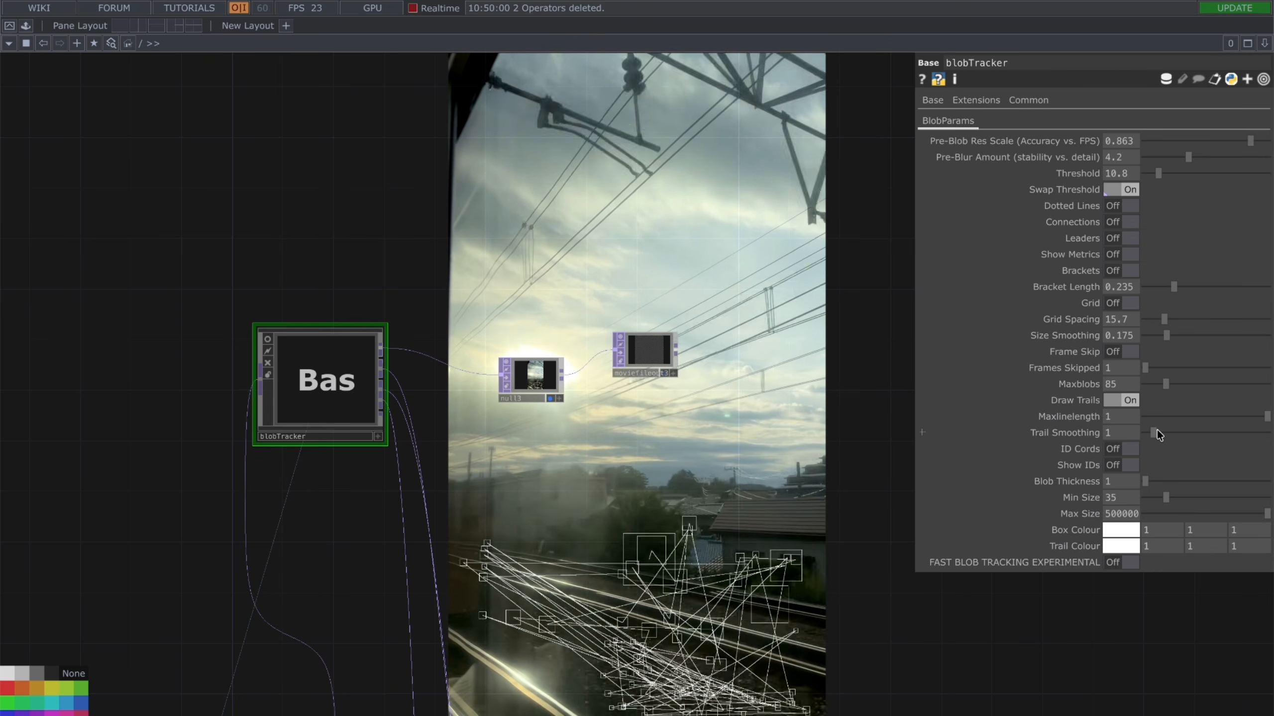
left_click_drag(1186, 431, 1231, 431)
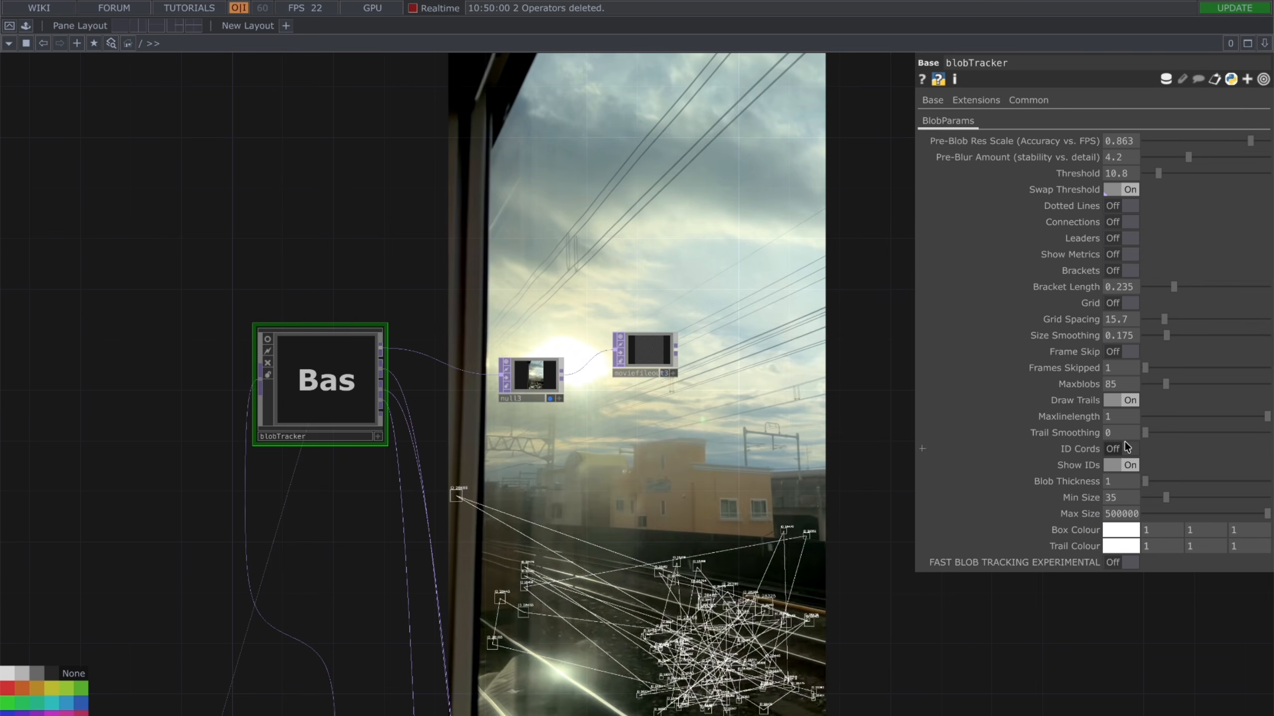
Step: Preview the ID Cords and Show IDs overlays on the tracked blobs and turn both off
left_click(1126, 446)
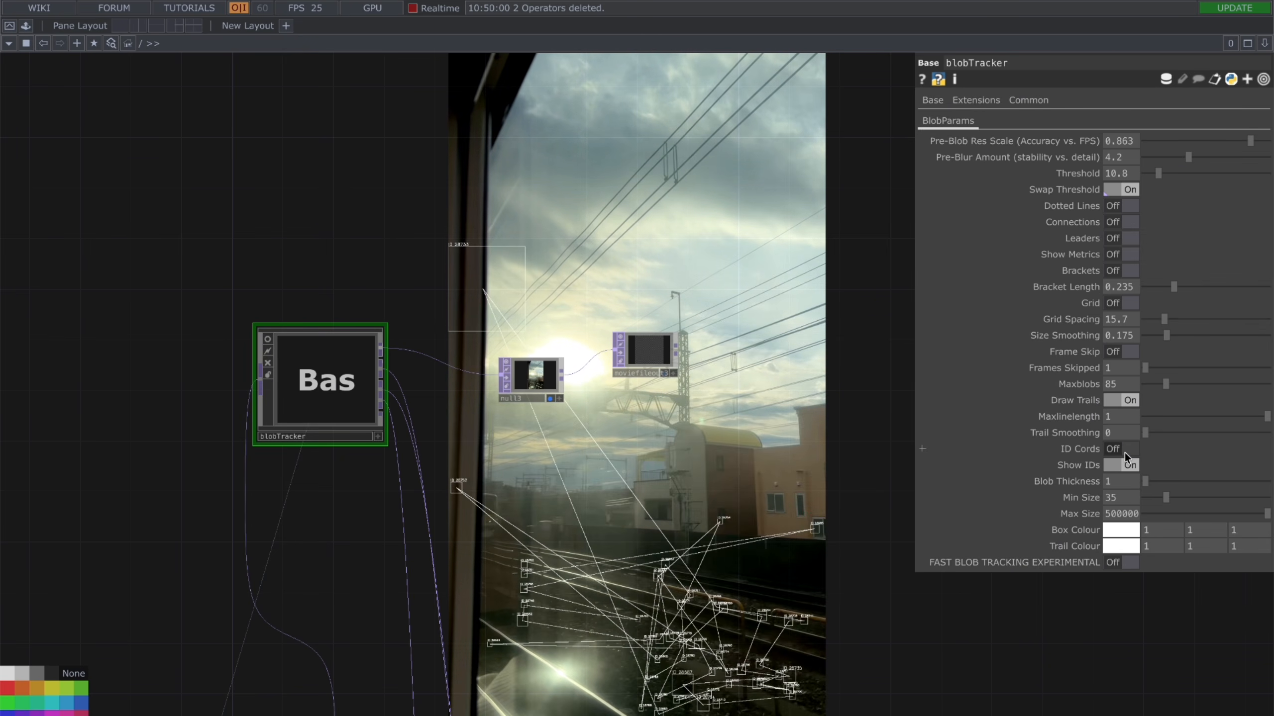
left_click(1126, 451)
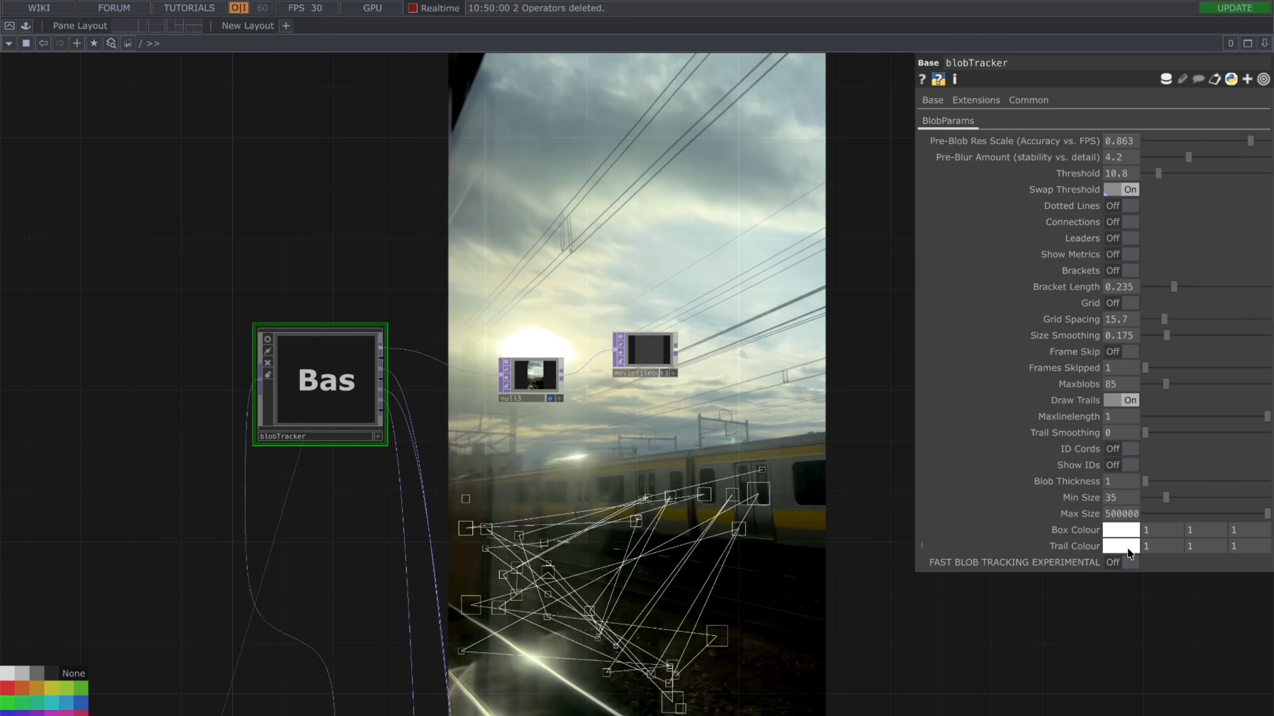
Step: Change the blobTracker's Trail Colour to pure red and close the colour picker
left_click(1128, 547)
left_click(1106, 480)
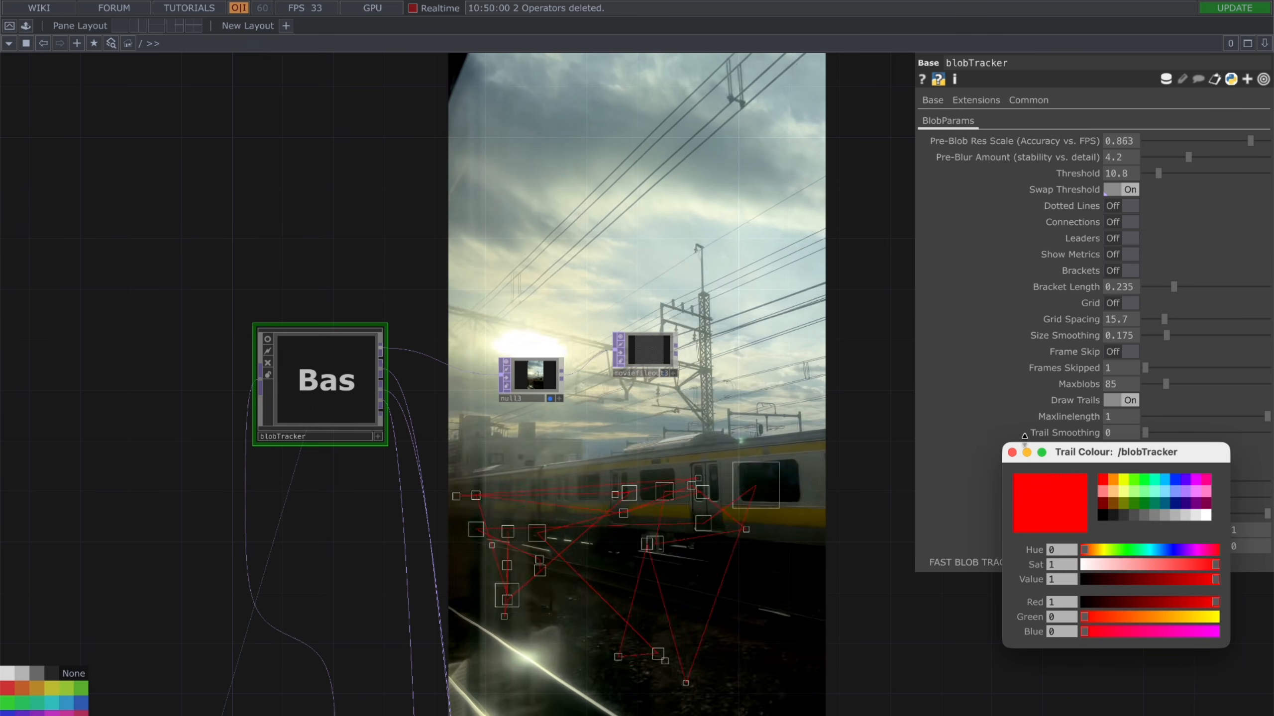
left_click(1011, 453)
Step: Try a blue Box Colour (0, 0.1843, 1) on the blobTracker and close the colour picker
left_click(1126, 525)
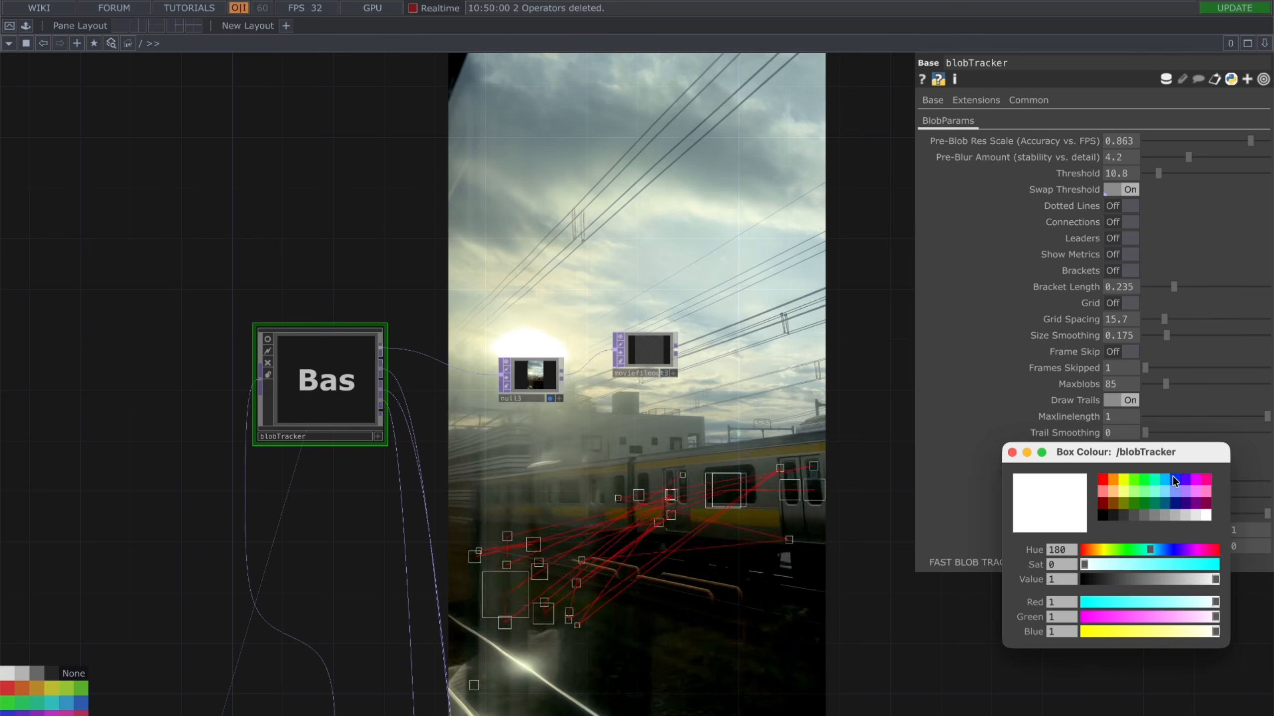
left_click(1173, 478)
left_click(1011, 452)
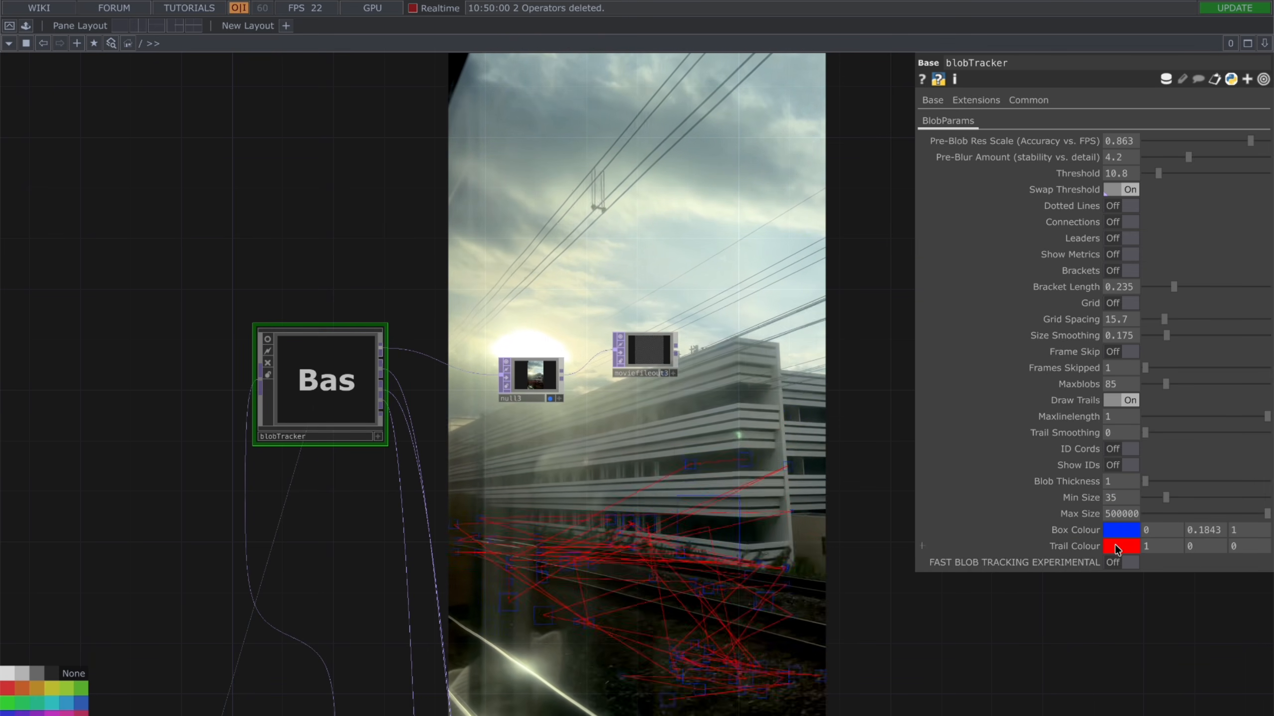
Step: Look inside the blobTracker network at its Experimental Rendering section, then return to the top-level network
double_click(373, 371)
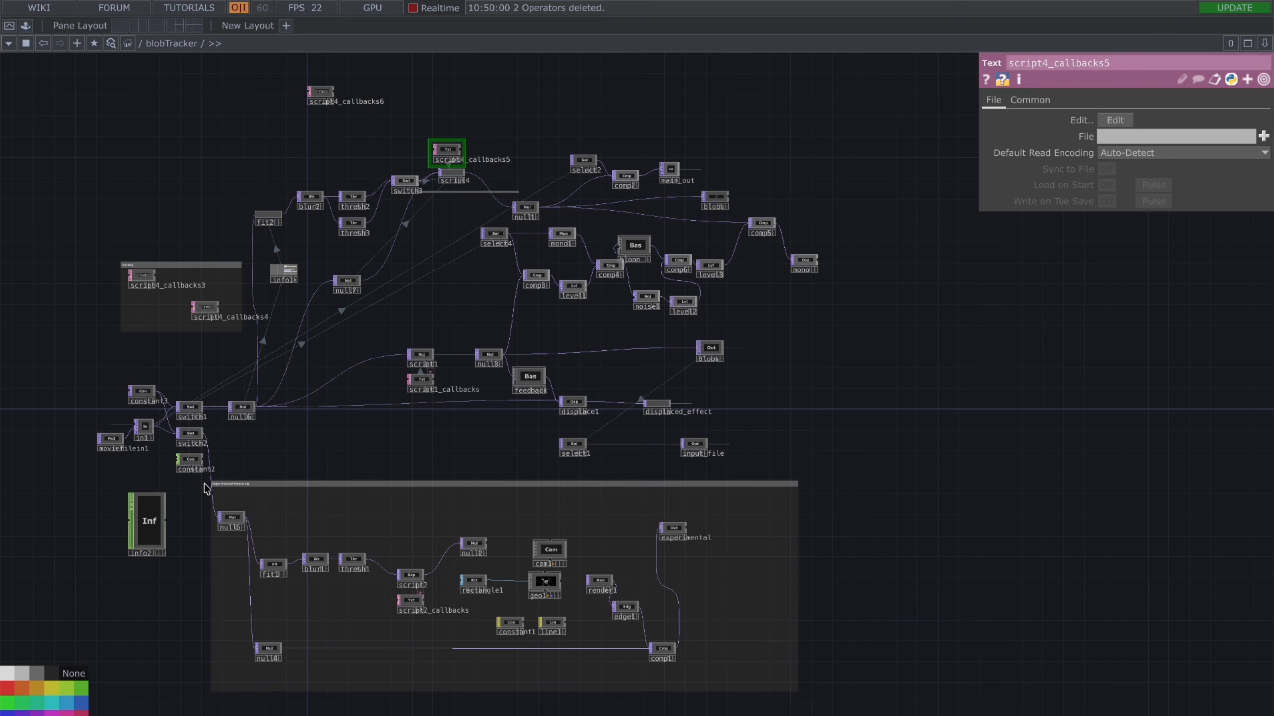
left_click_drag(255, 516, 135, 290)
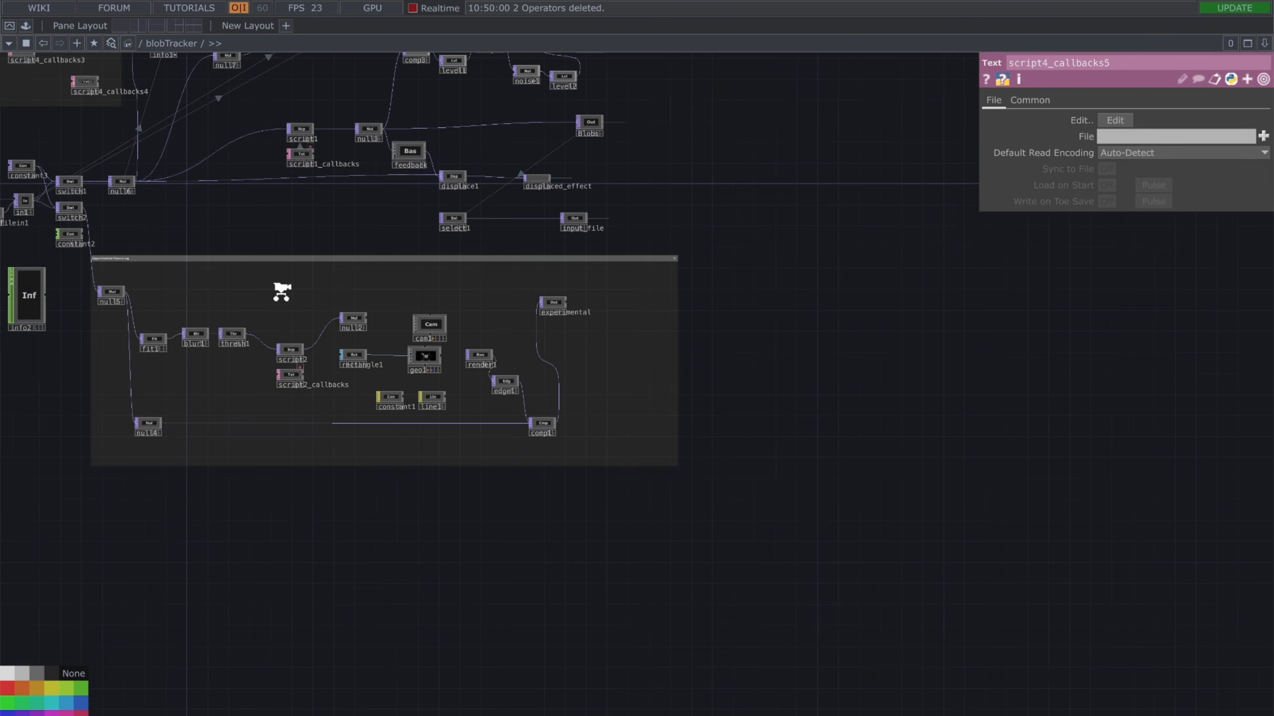
middle_click_drag(281, 296, 663, 470)
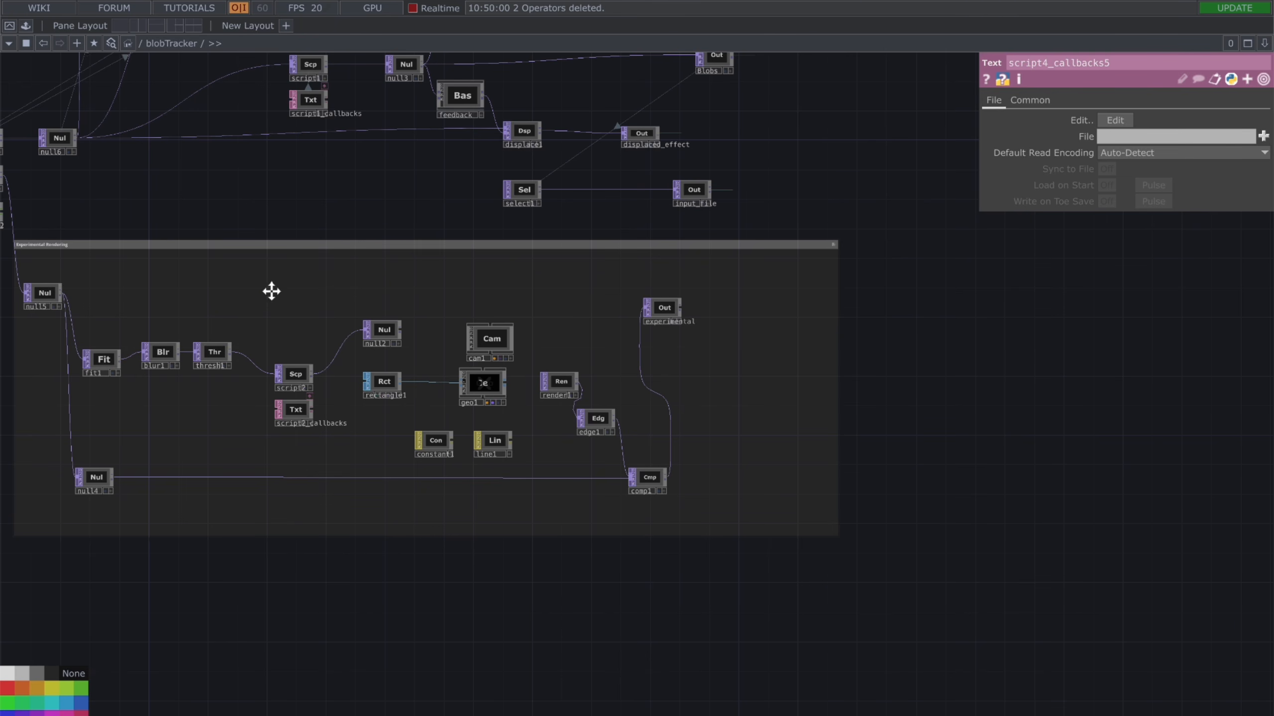
left_click_drag(271, 291, 314, 293)
scroll(590, 290, "down", 5)
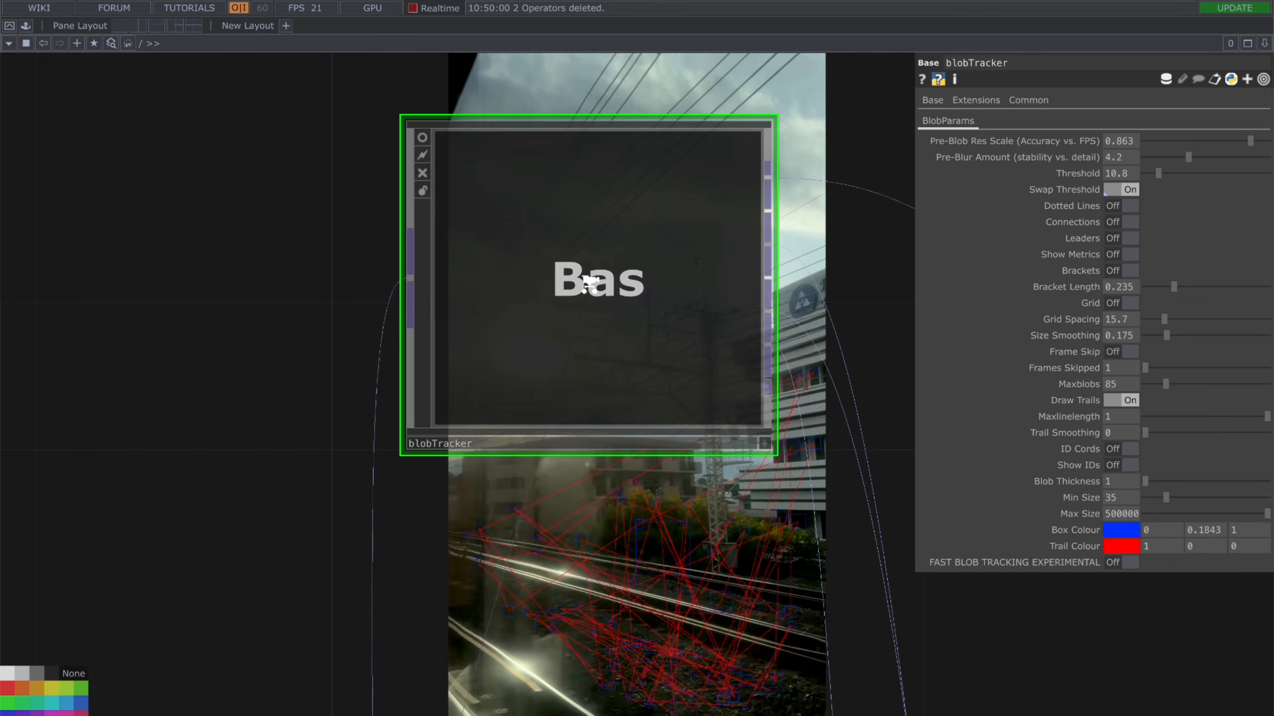
scroll(646, 380, "down", 5)
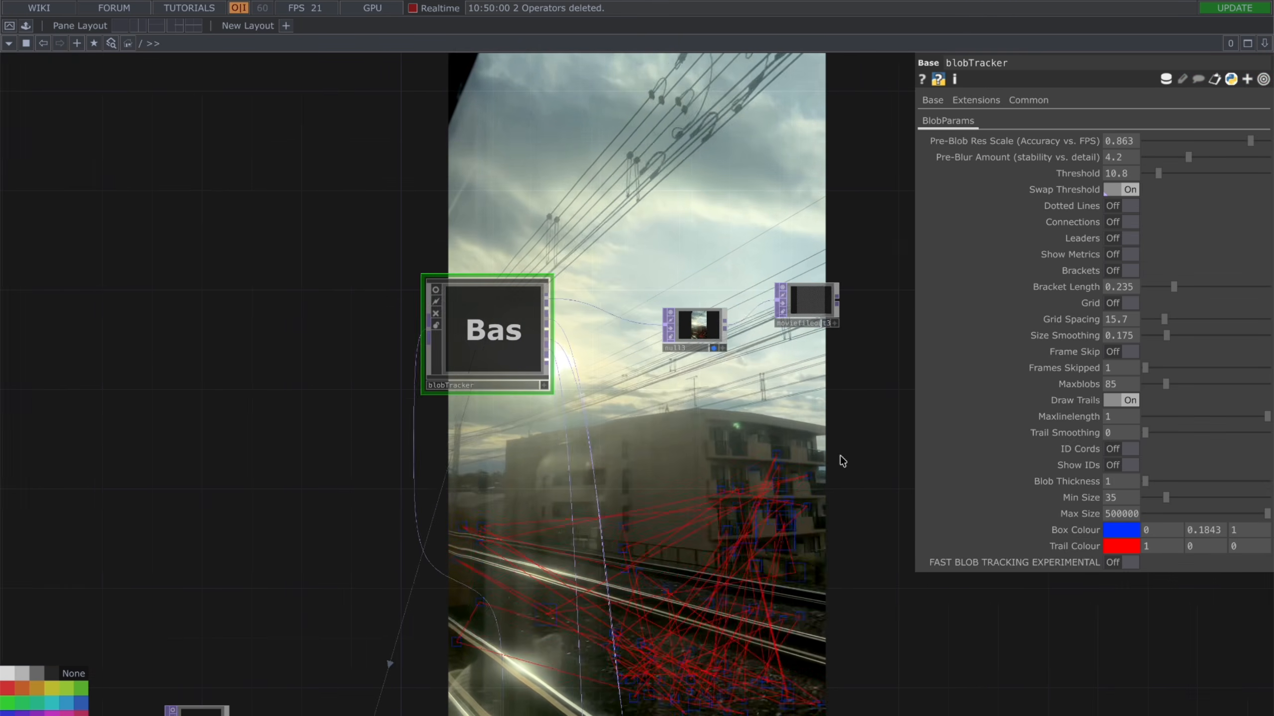
Step: Set the blobTracker's Box Colour to white (1, 1, 1) and close the colour picker
left_click(1121, 530)
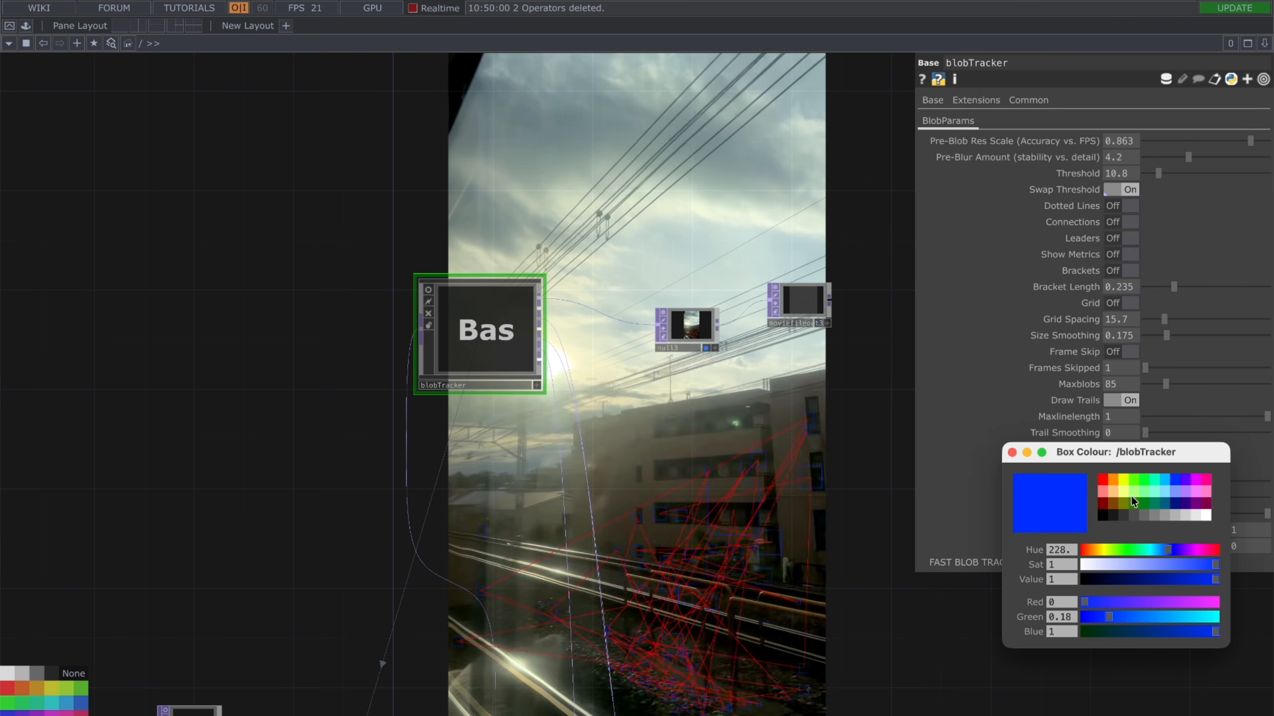
left_click(1207, 516)
left_click(1013, 453)
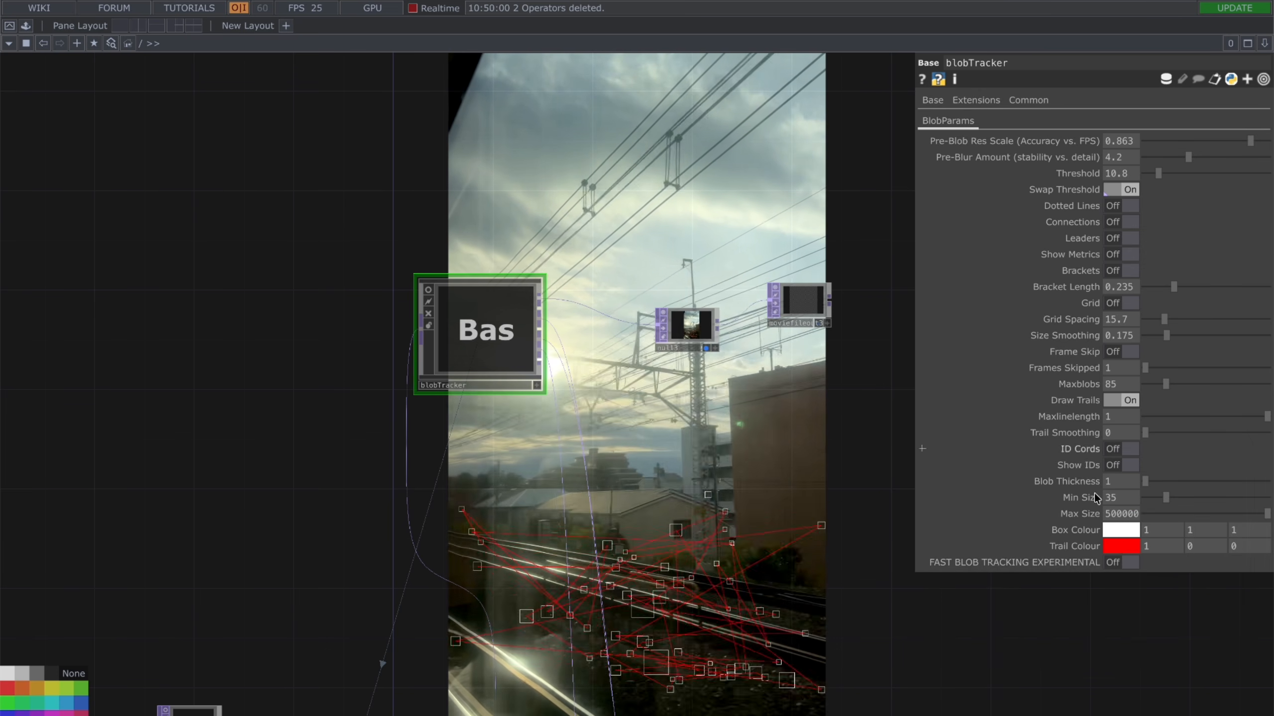